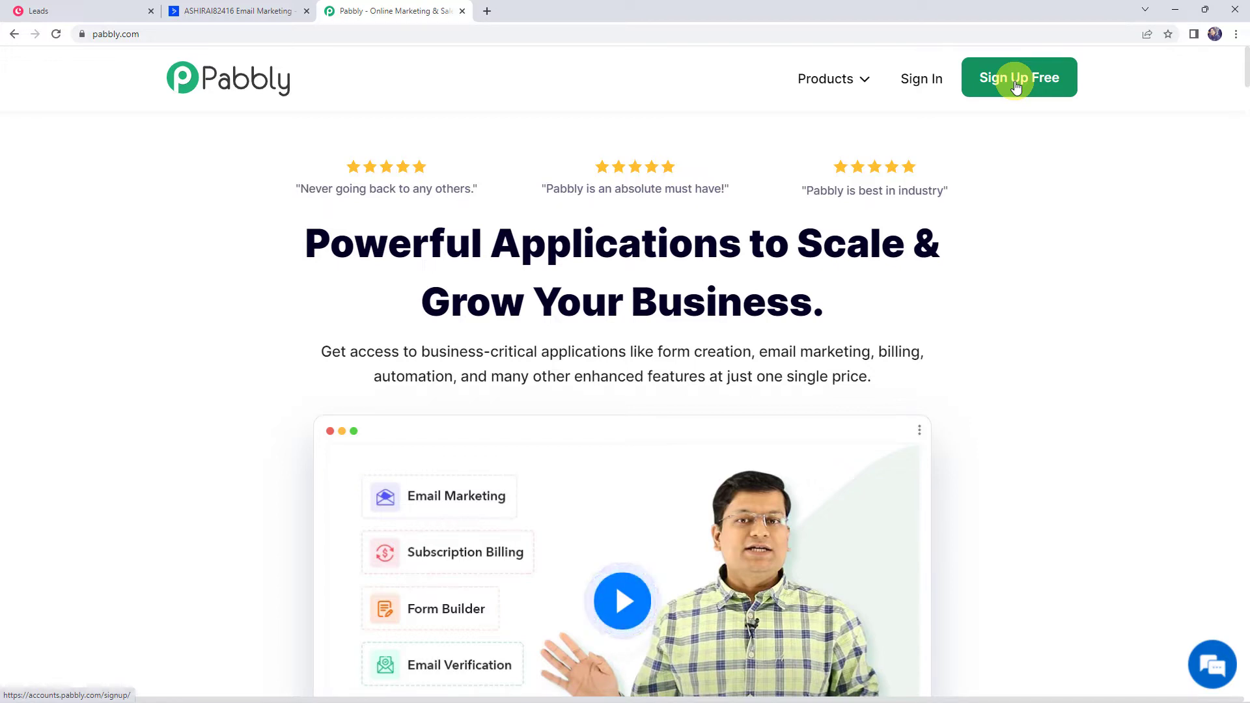
Sign in and create the Pabbly Connect workflow 'Add Copper Leads to ActiveCampaign'
click(931, 83)
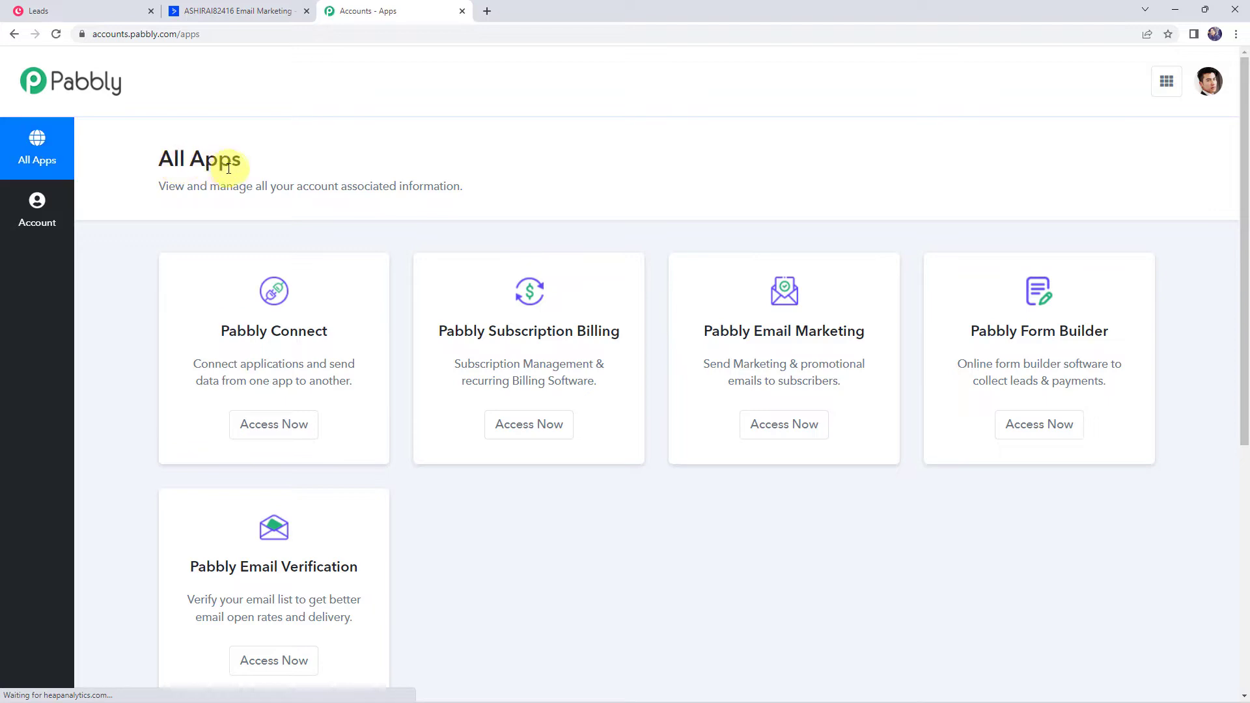
click(285, 427)
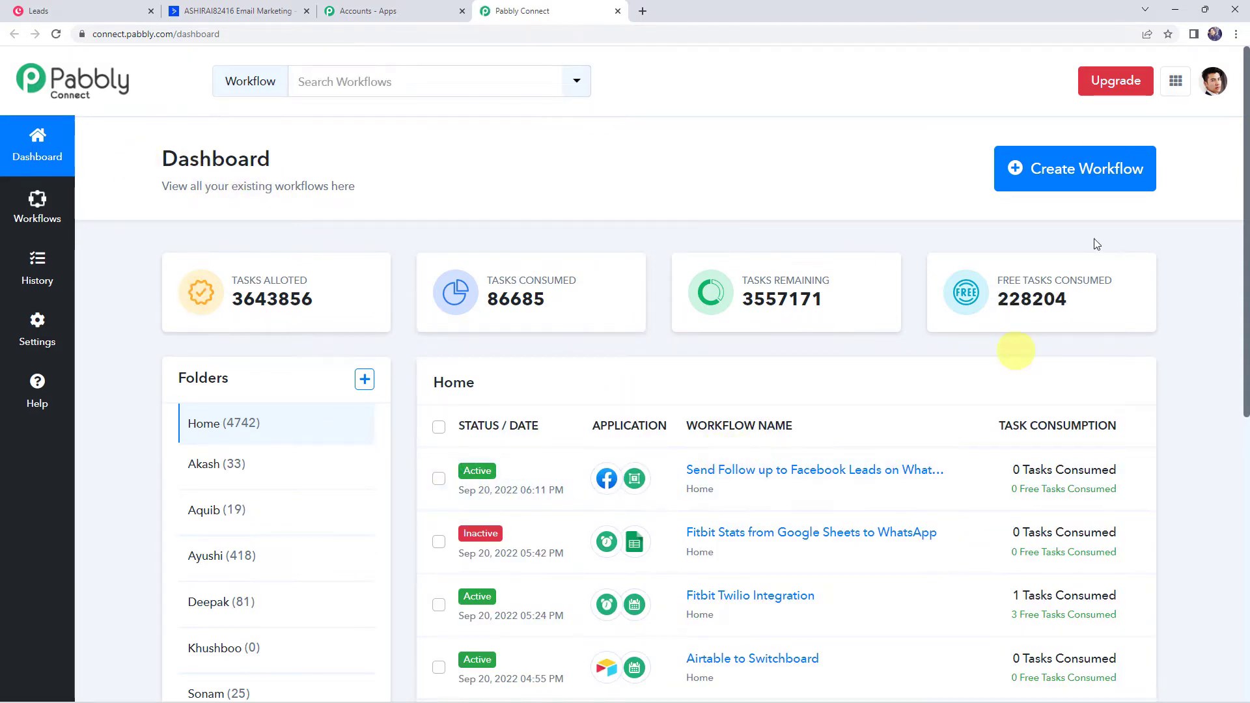
click(1076, 173)
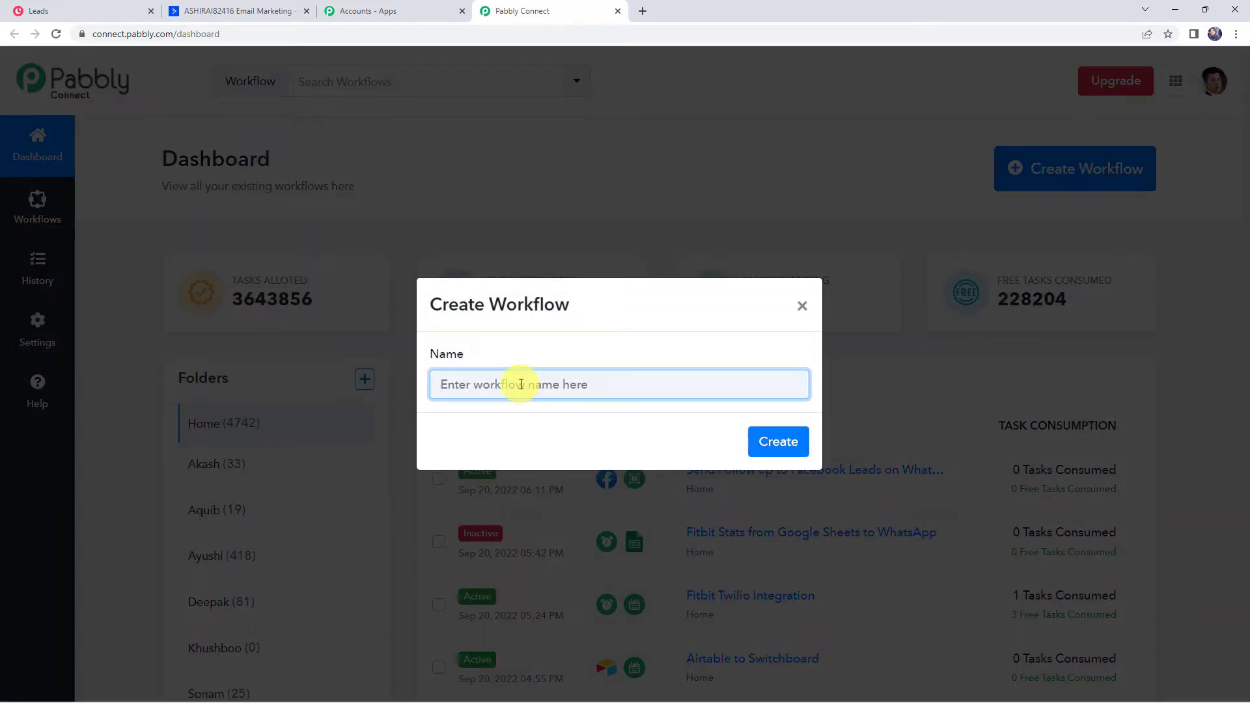
text(Add Copper Leads to ActiveCampaign)
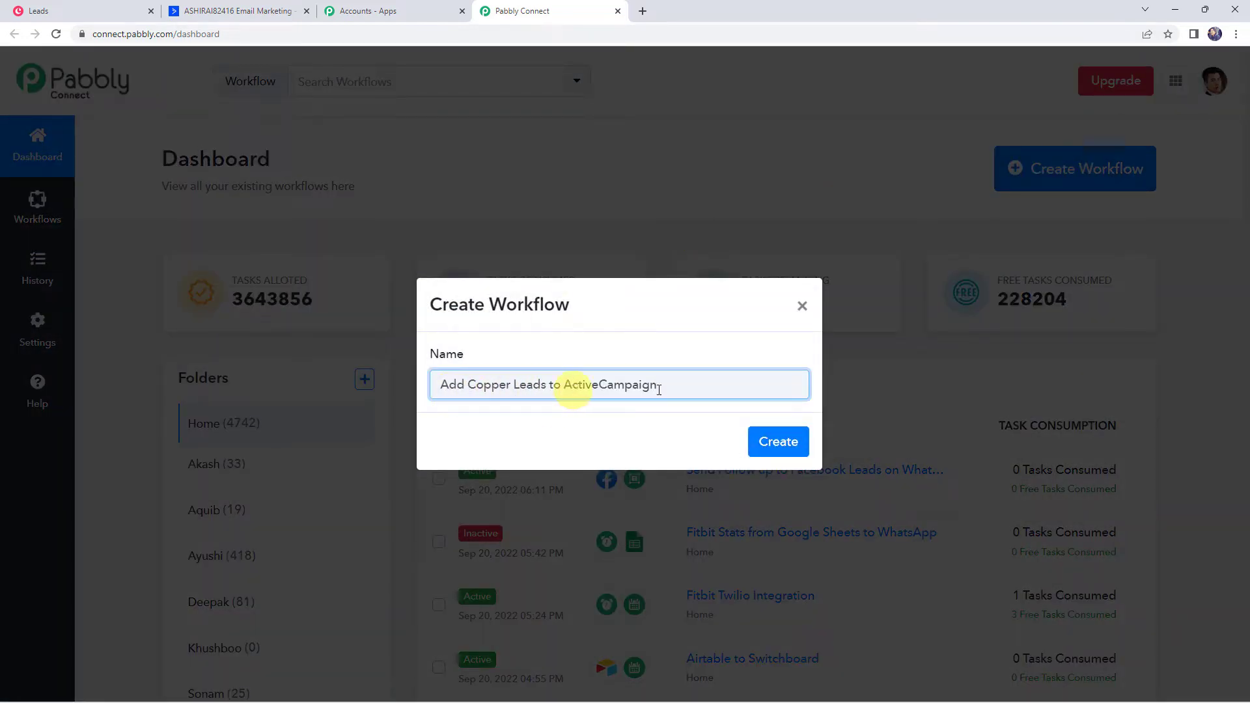
key(Return)
click(606, 287)
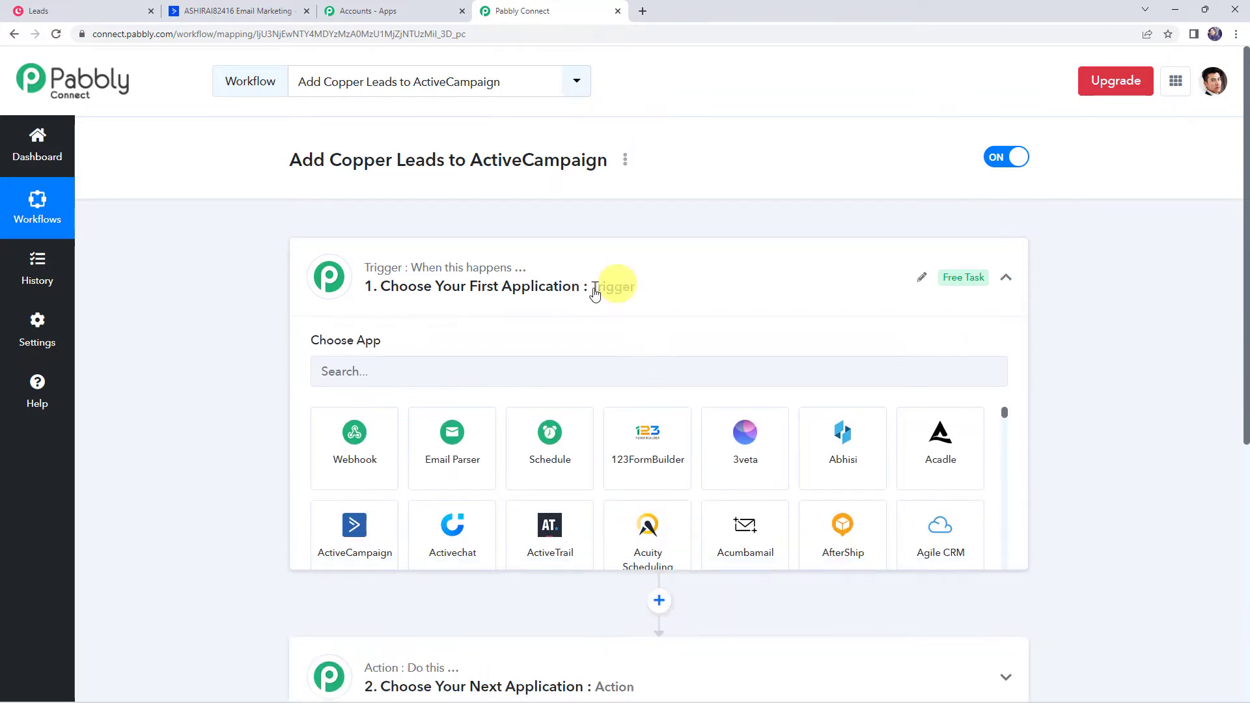
Search the trigger apps for Copper and note the instruction to create a test record
click(349, 372)
text(cop)
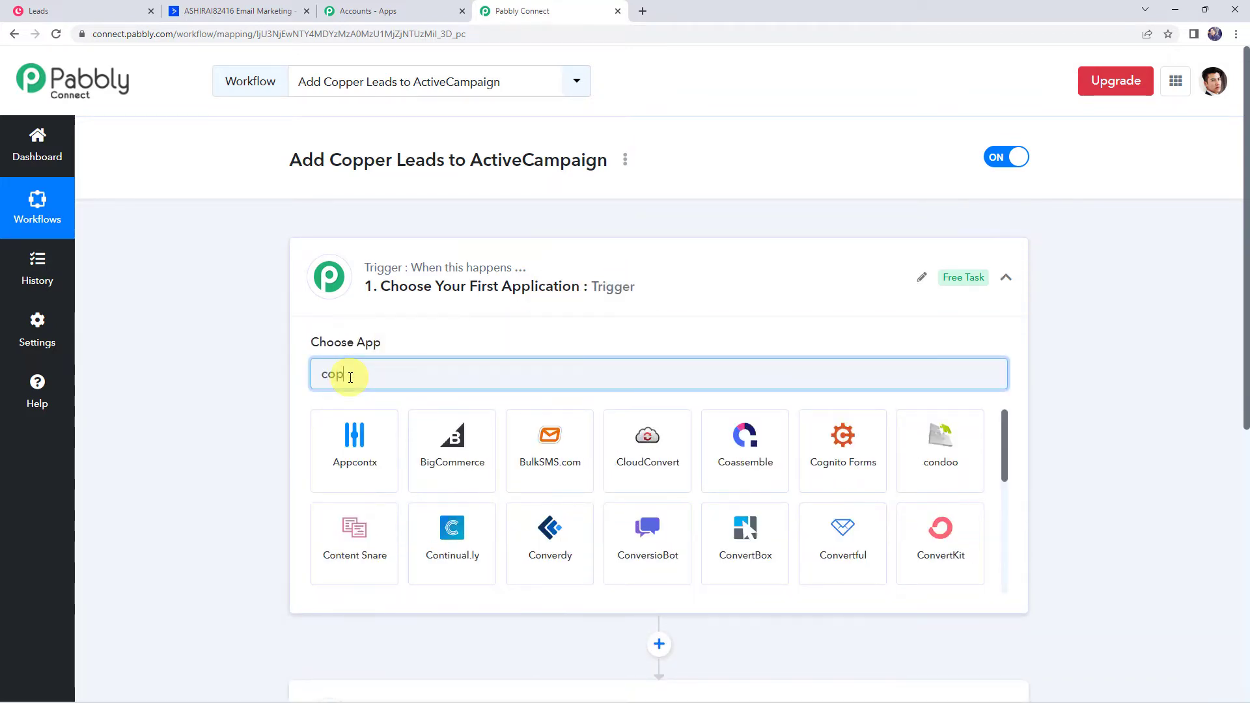
text(p)
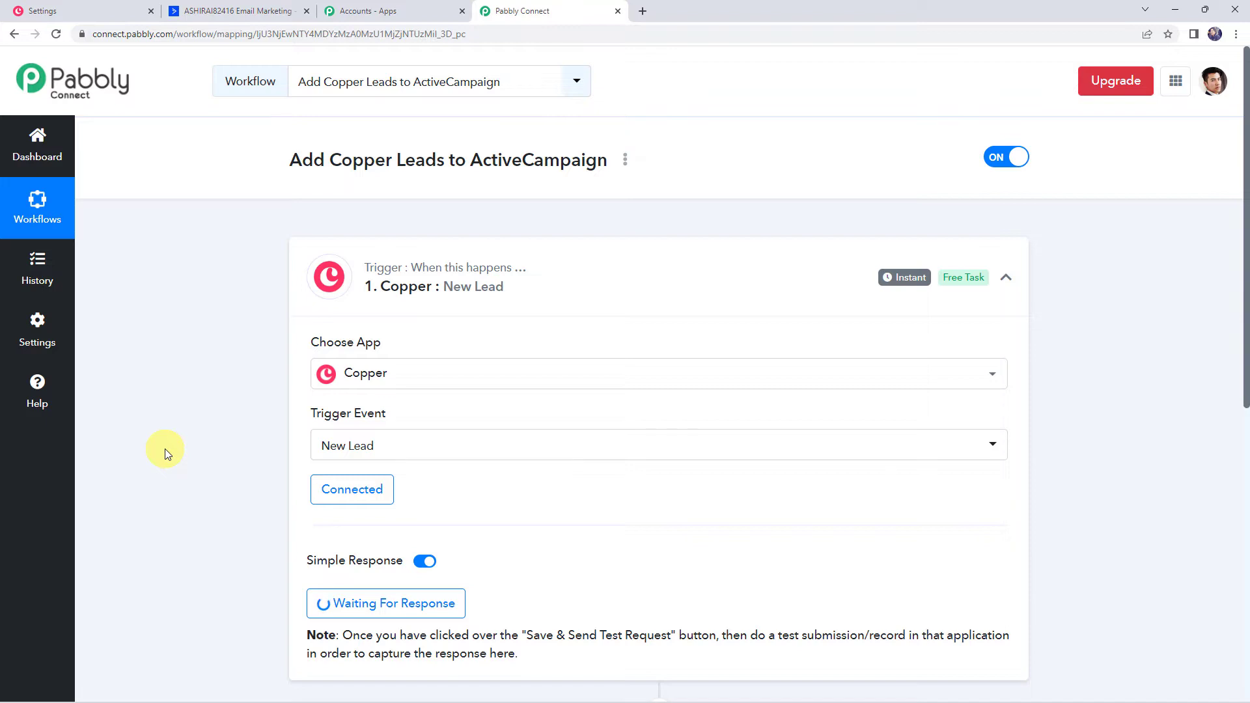
scroll(166, 448, down, 3)
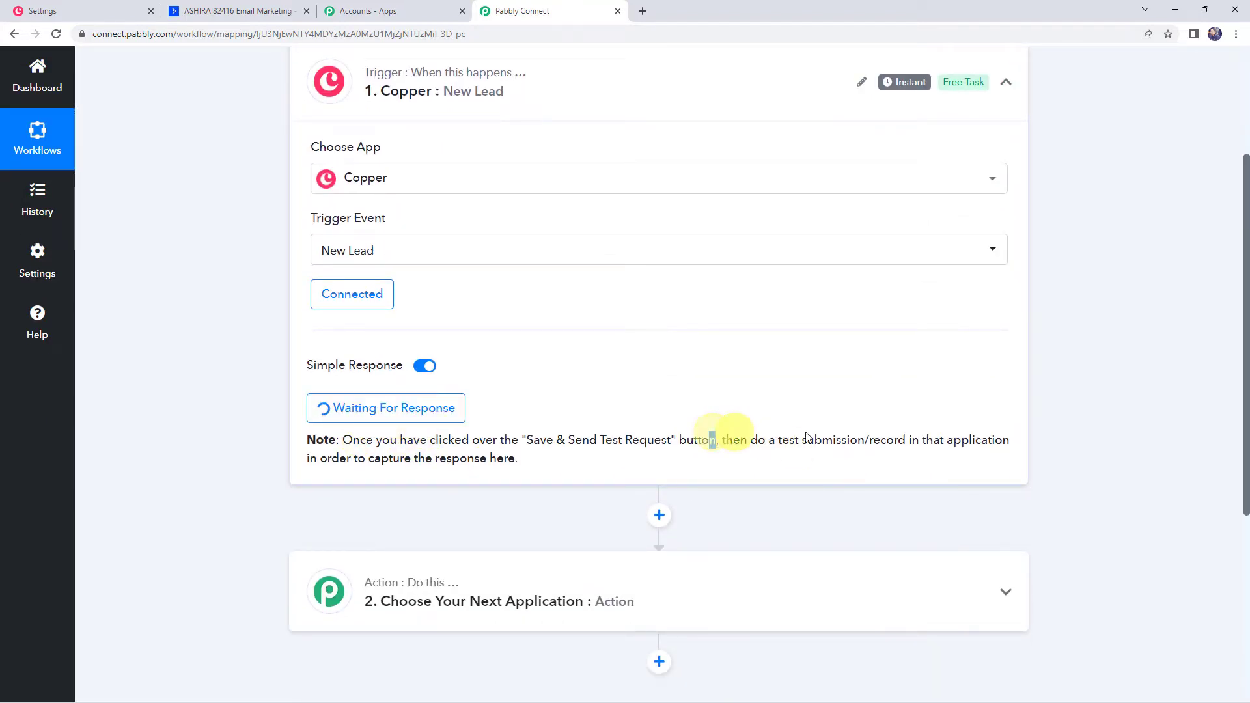
drag(712, 440, 883, 437)
click(71, 9)
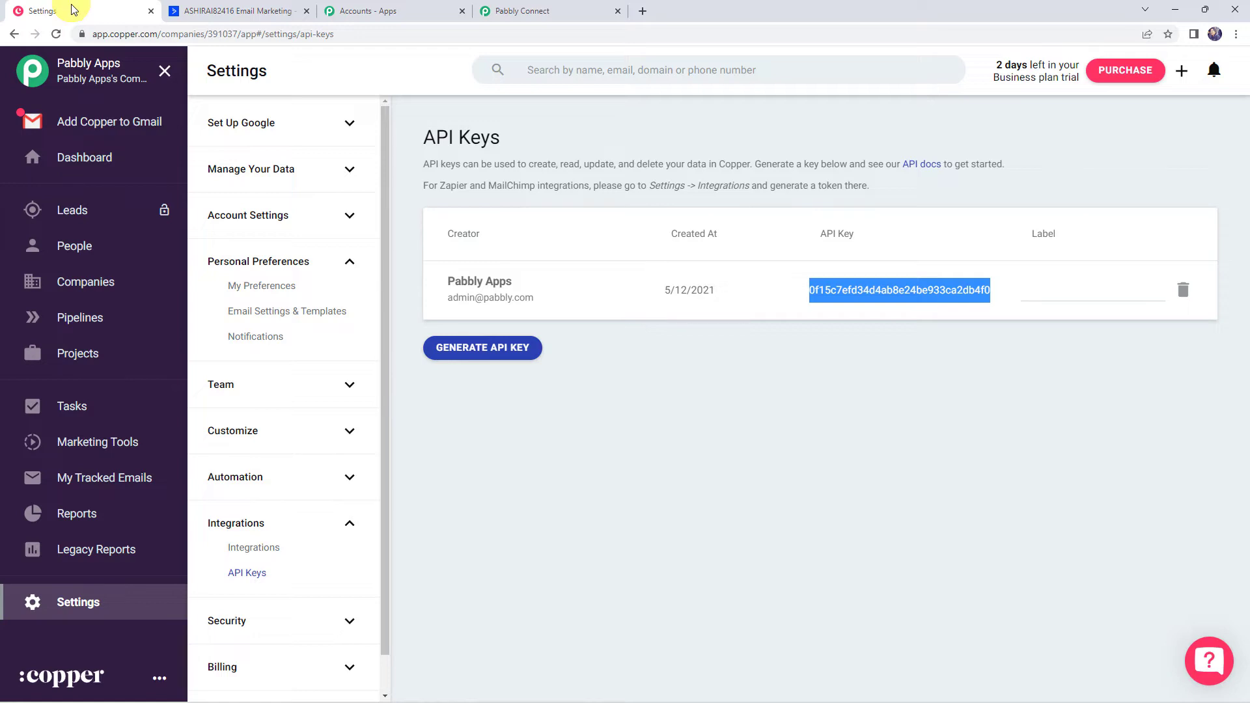
Add and save a Copper test lead 'Demo Lead' at company Pabbly Connect
click(69, 209)
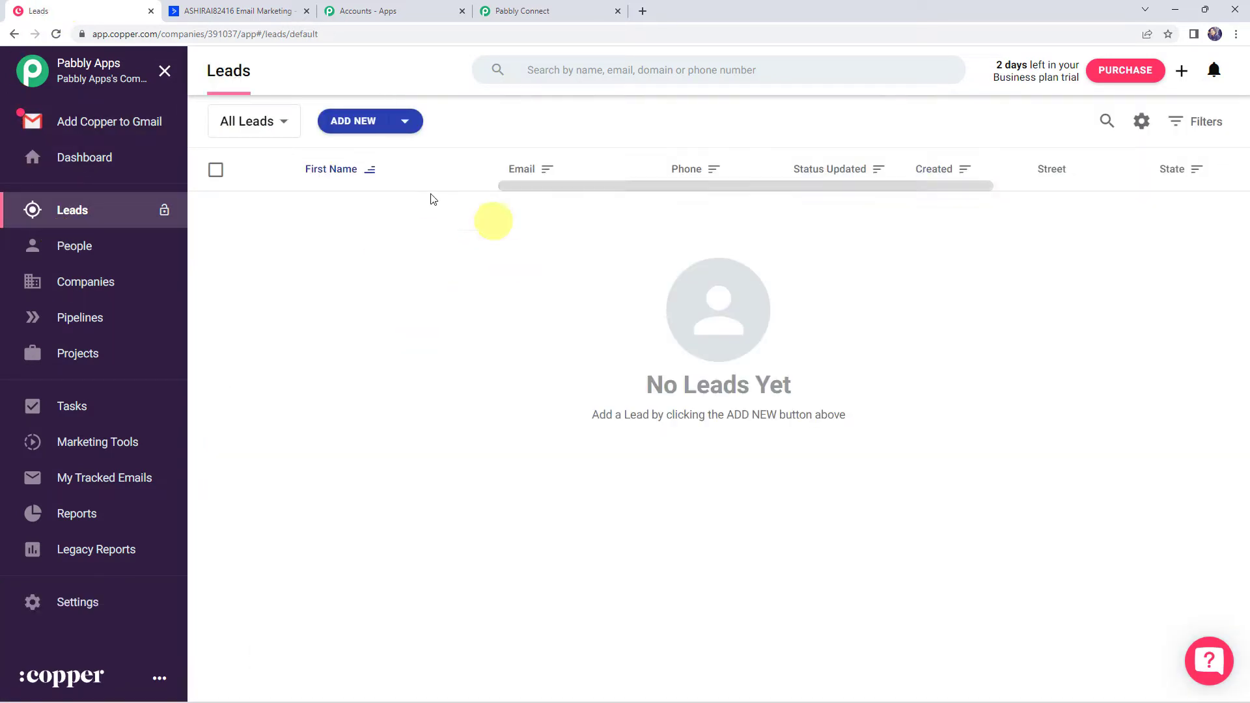
click(354, 121)
click(489, 181)
text(Demo)
key(Tab)
key(Tab)
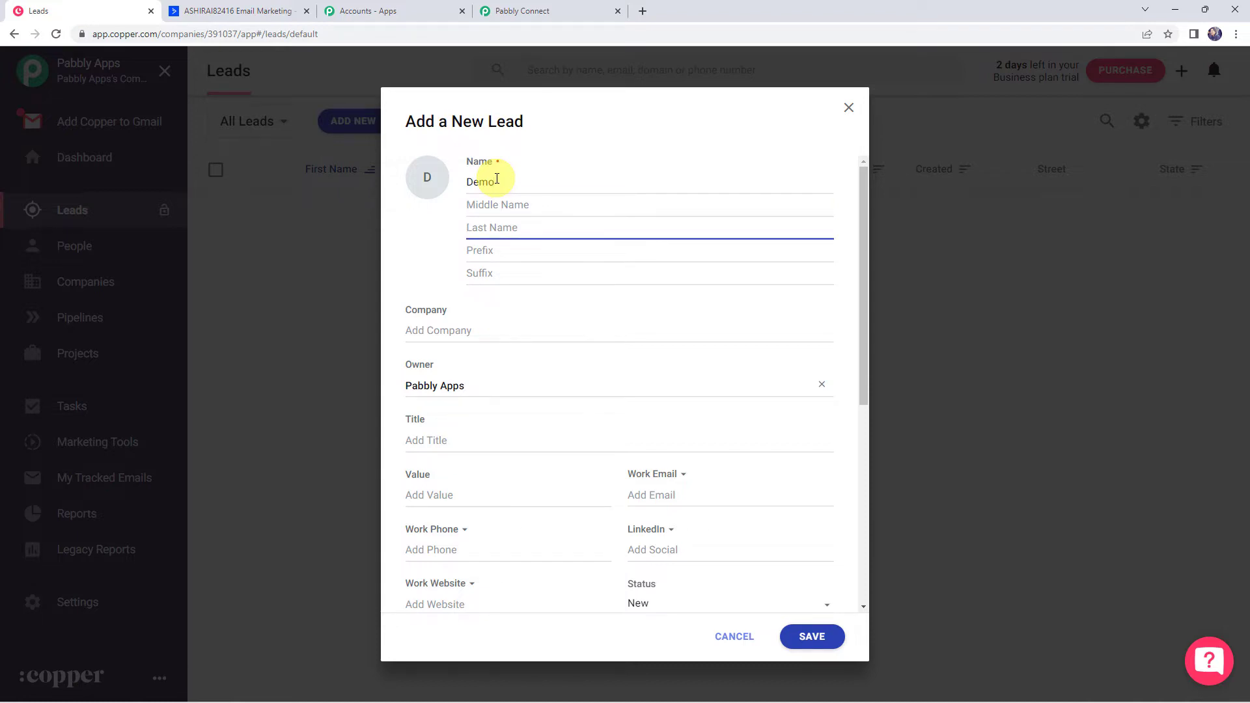
text(Lead)
click(441, 330)
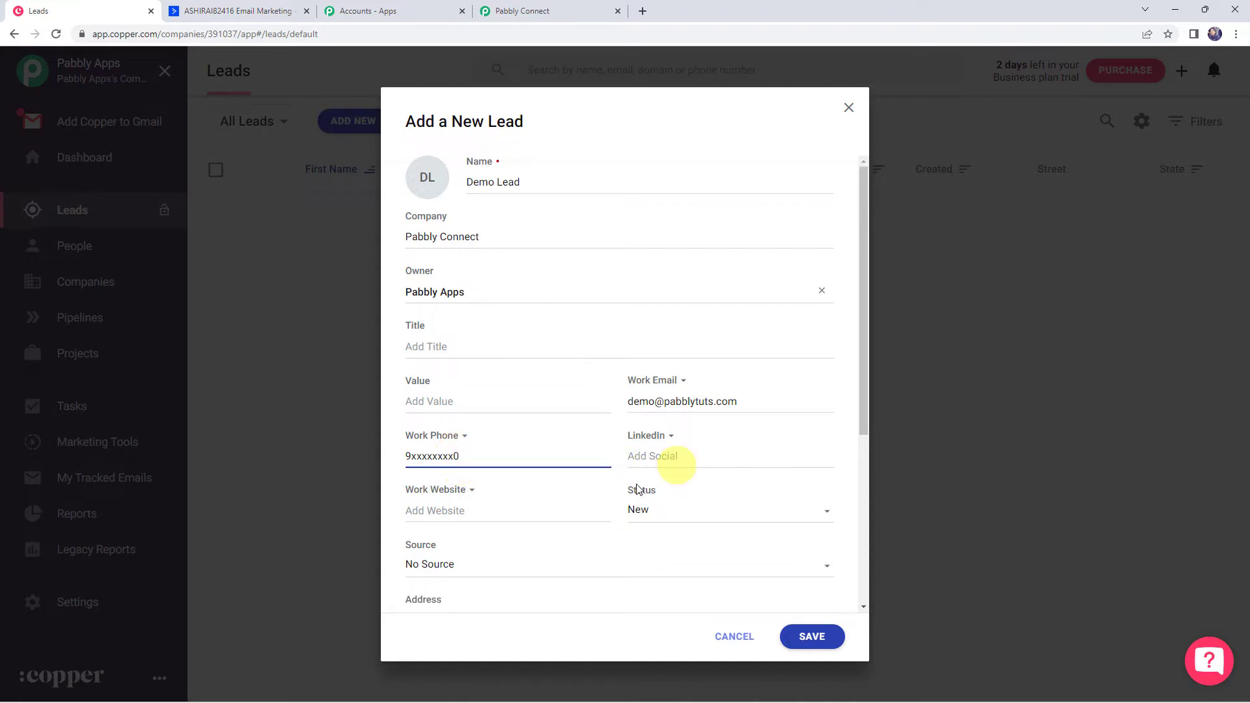
click(812, 636)
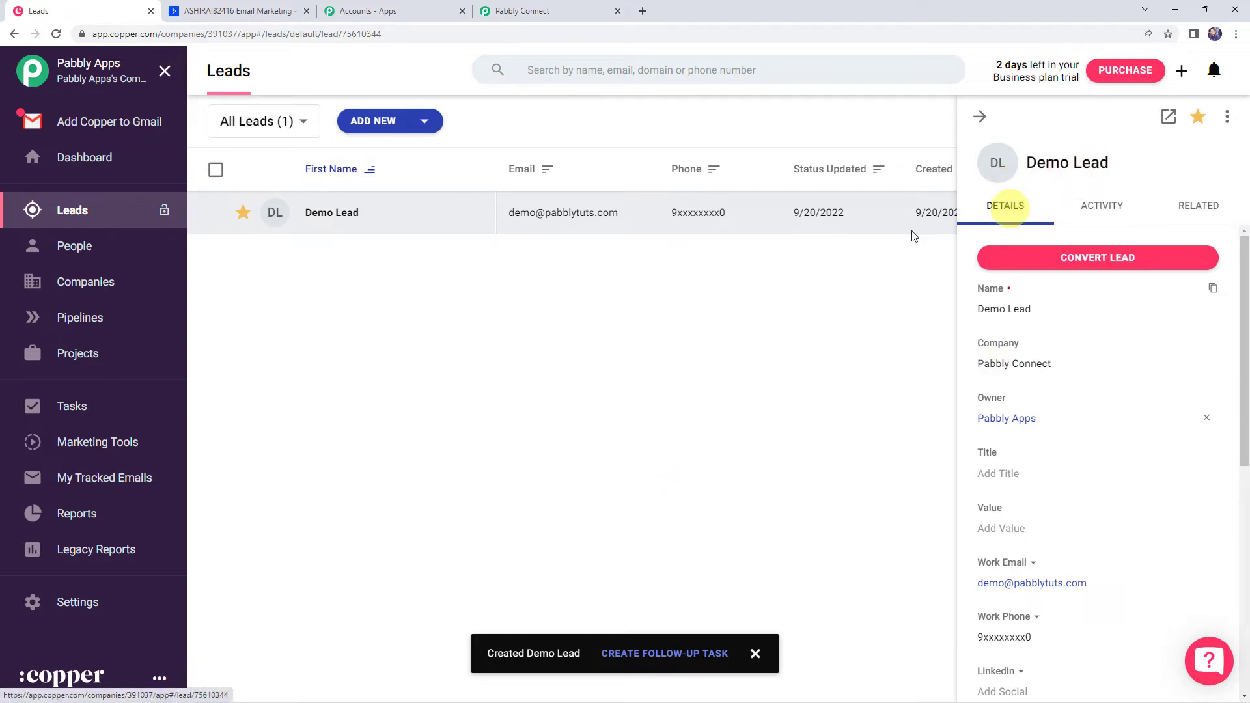
click(551, 14)
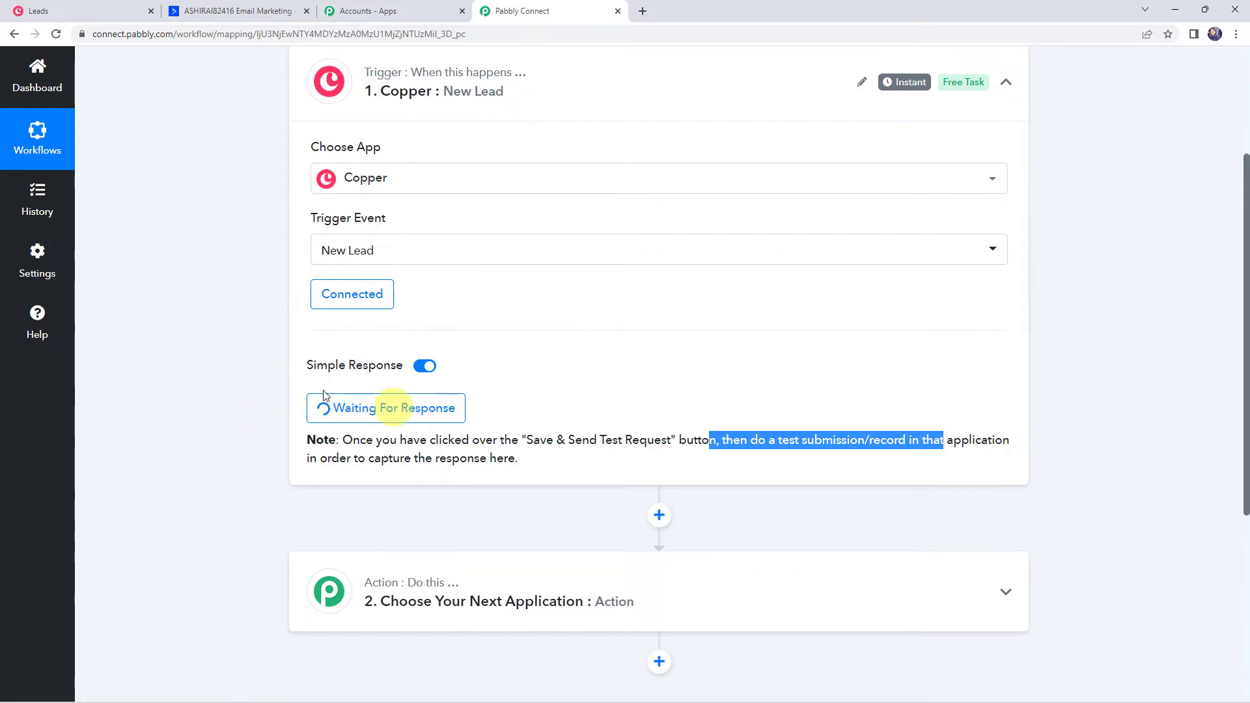
Review the captured Copper response: event new, type lead, lead id 75610344 and timestamp
scroll(228, 392, down, 1)
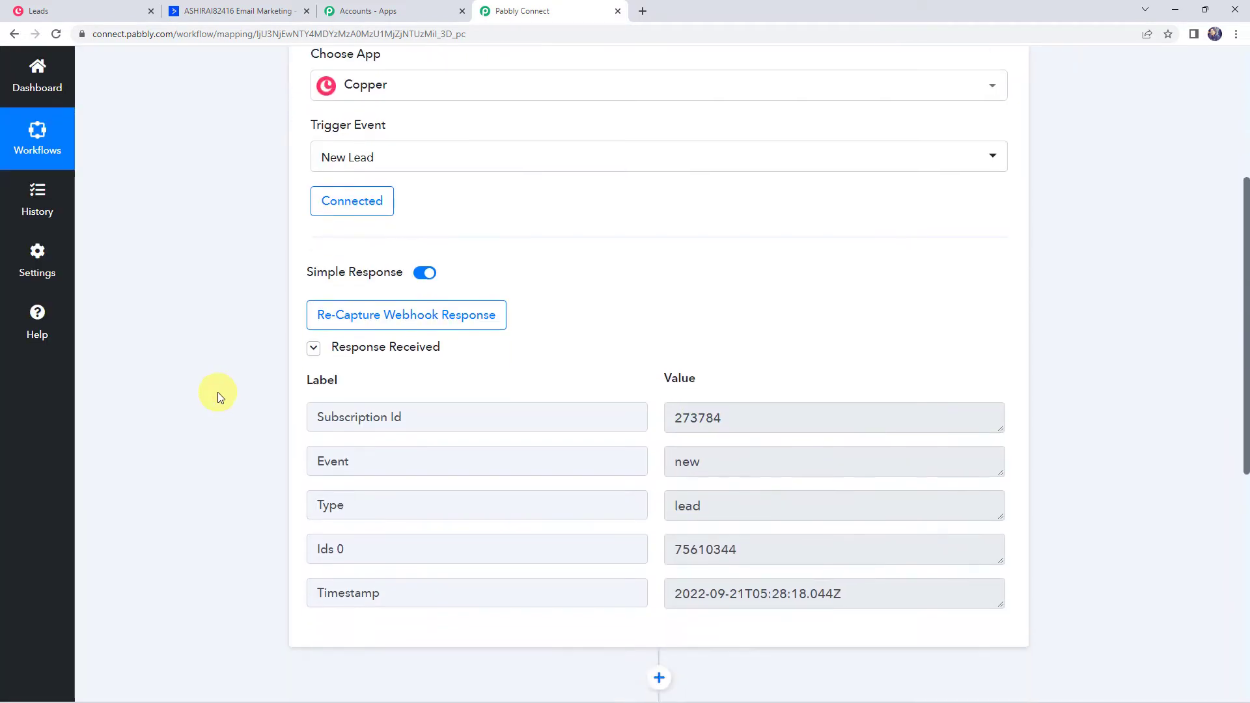
scroll(217, 392, down, 2)
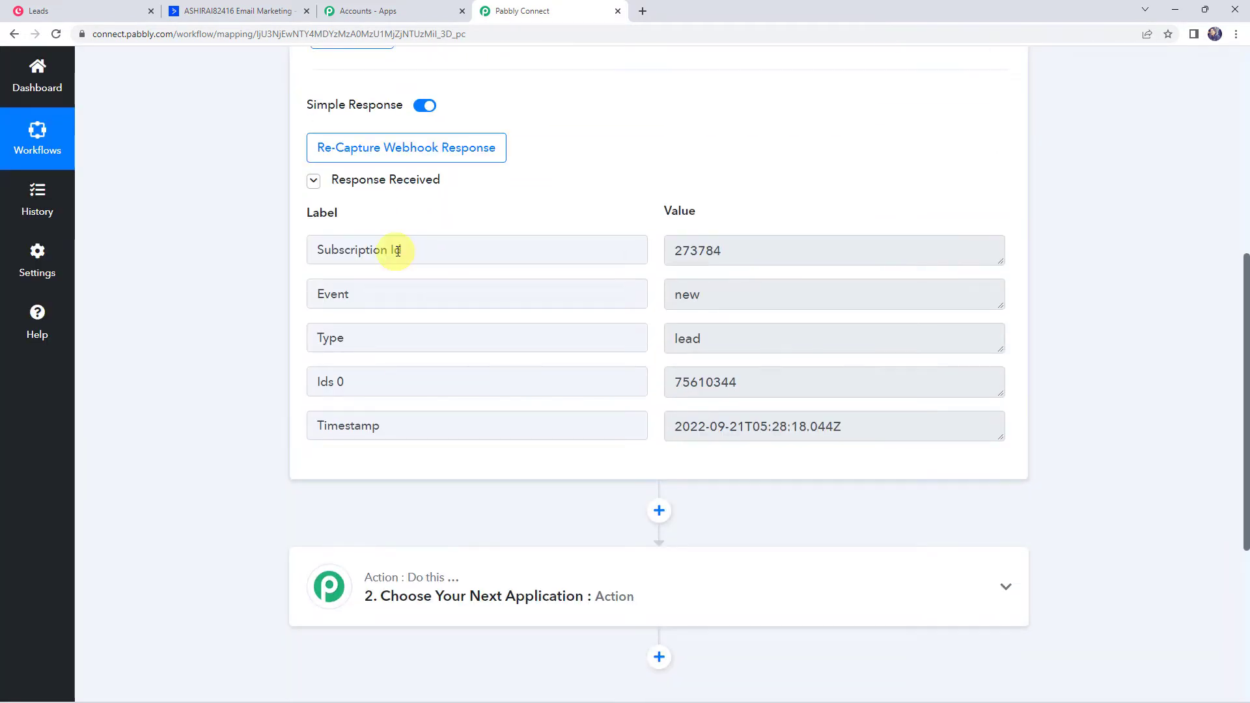
click(706, 293)
click(713, 333)
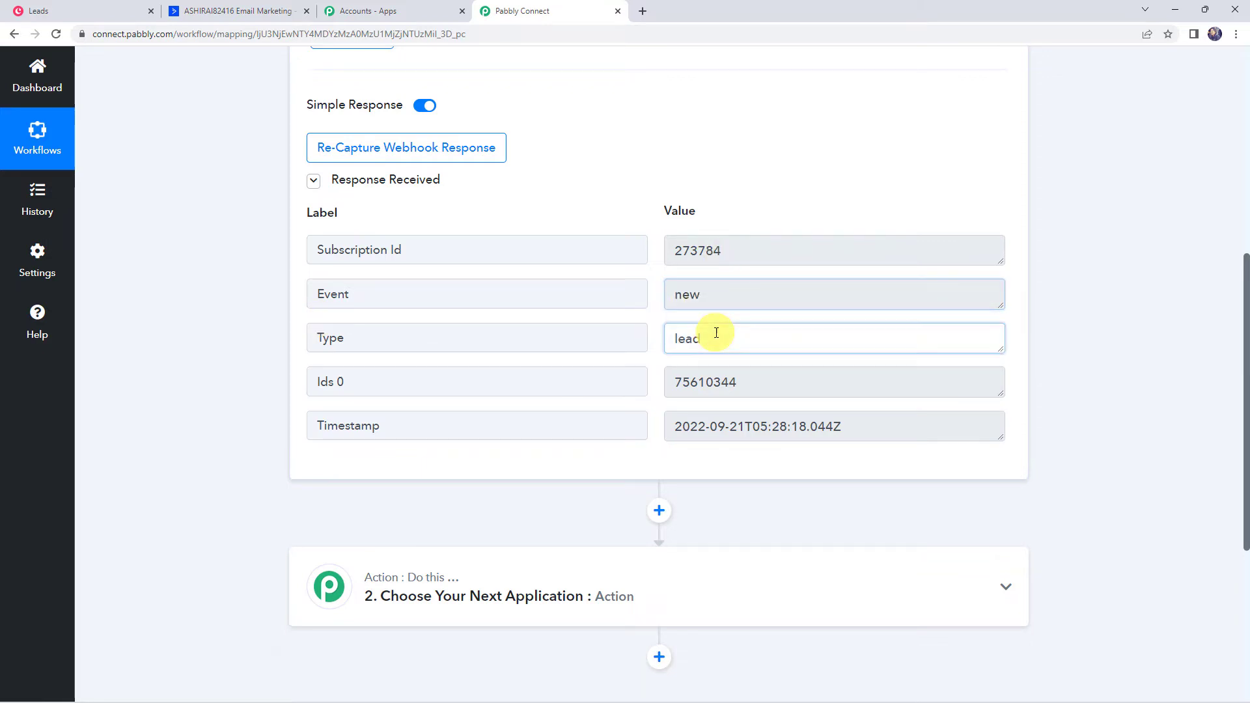
click(380, 383)
double_click(720, 383)
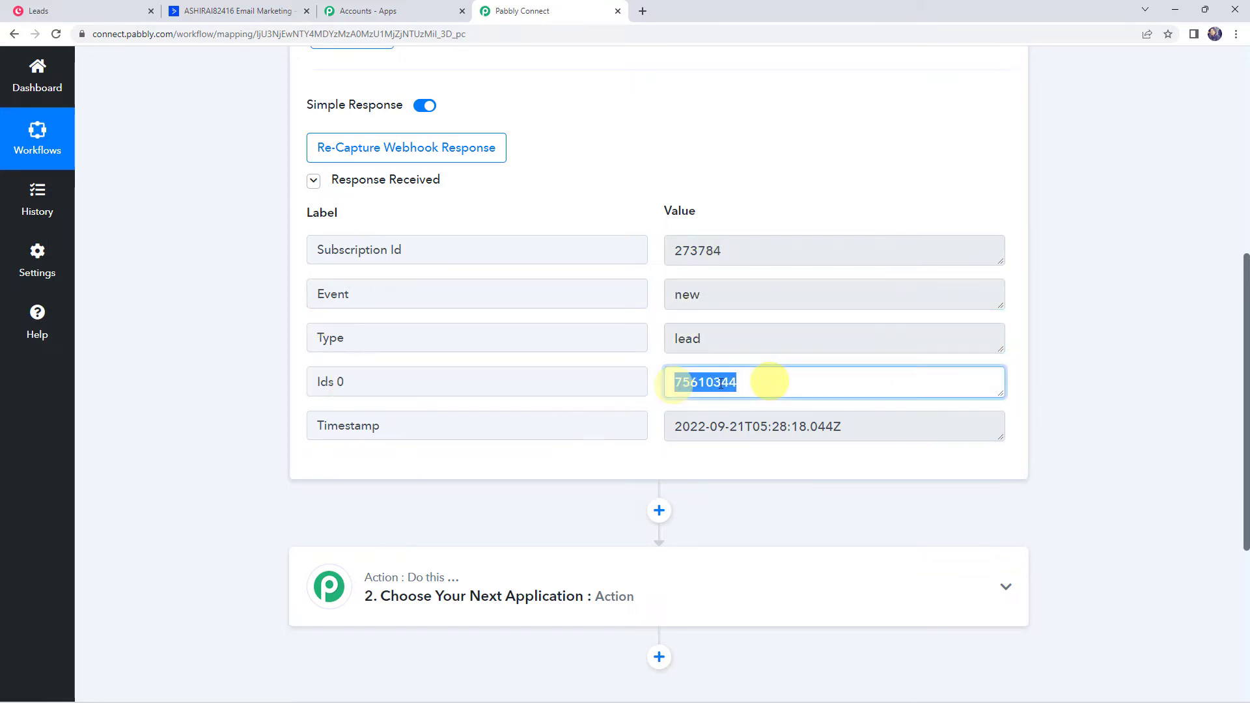
click(362, 427)
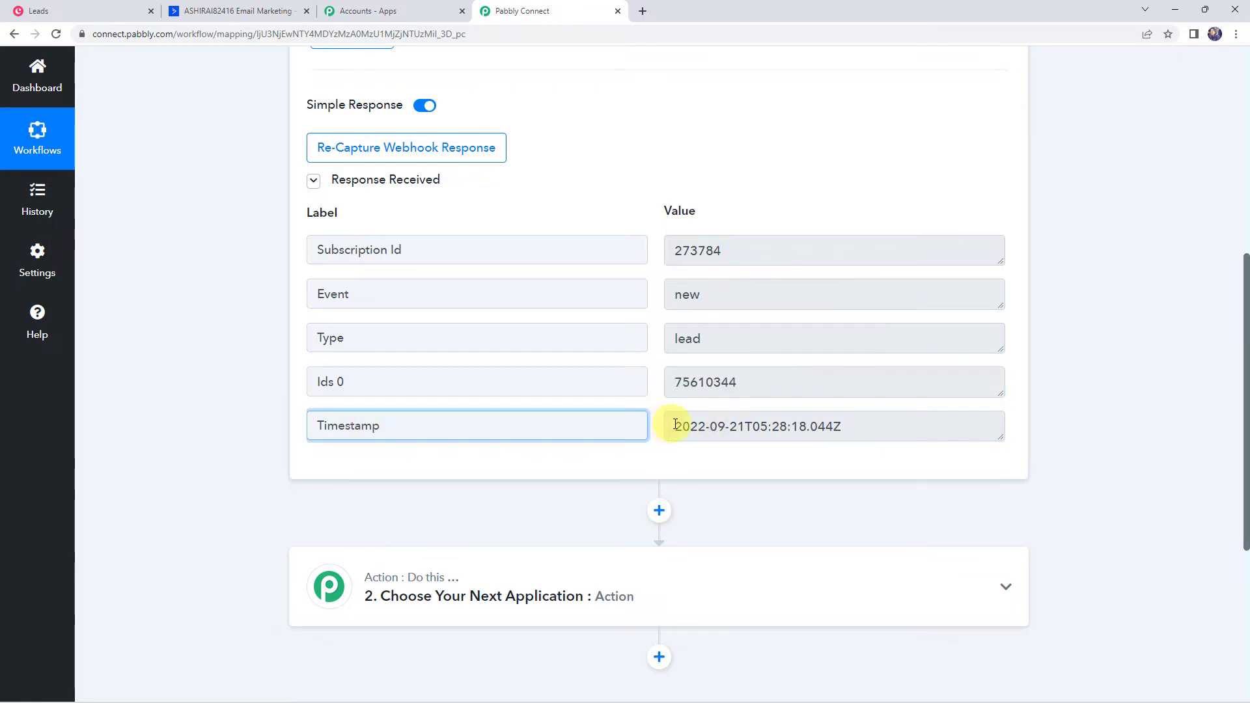
drag(675, 424, 882, 422)
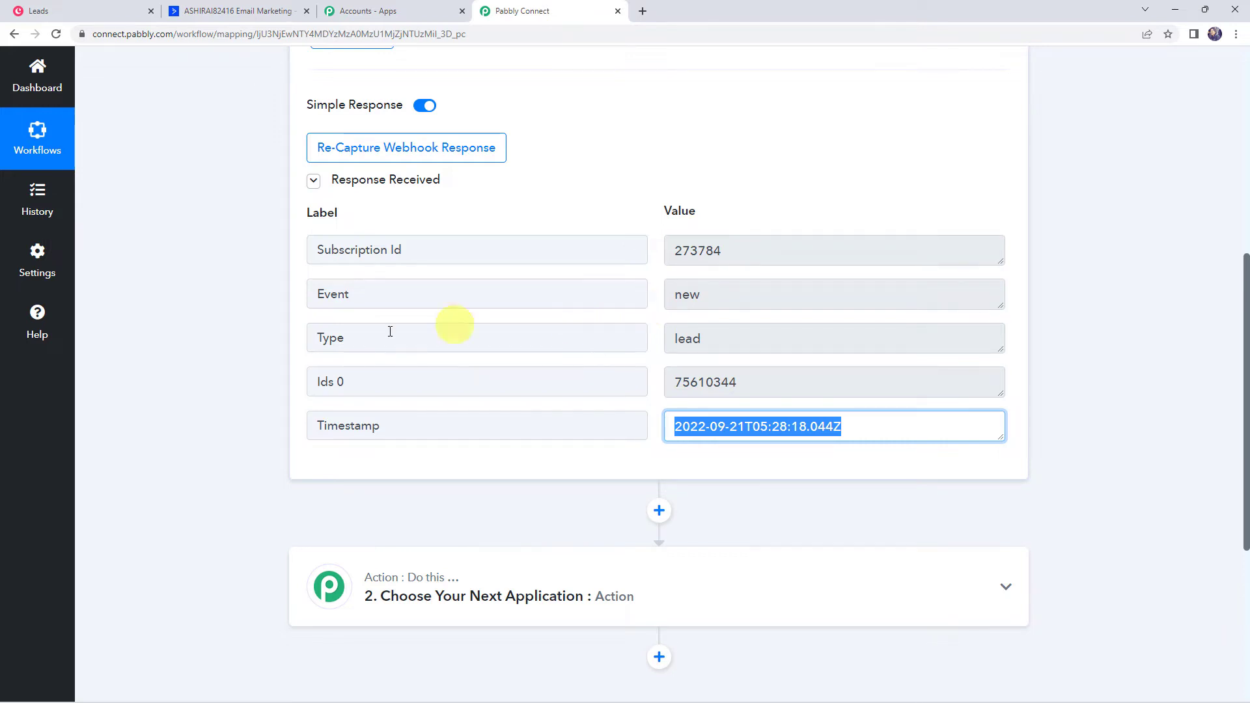
scroll(251, 377, down, 5)
click(614, 276)
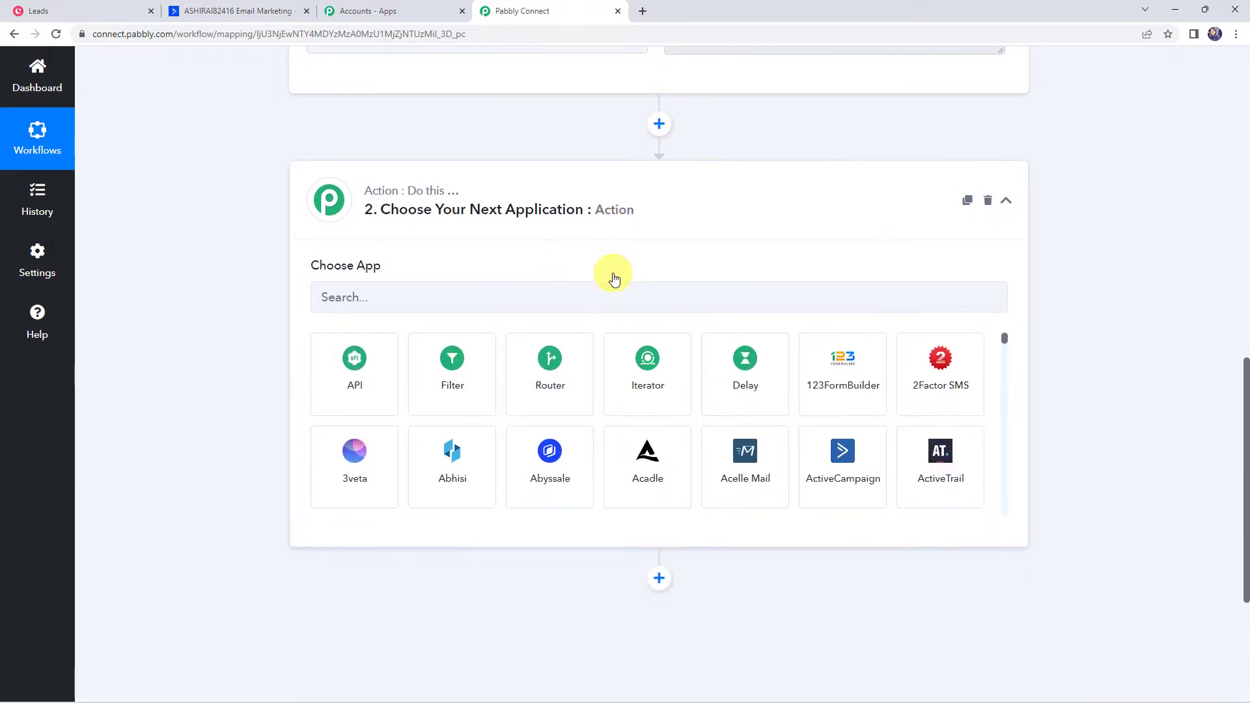
Set the action to Copper's Fetch a Lead by ID using the existing Copper #4 connection
click(378, 224)
text(copp)
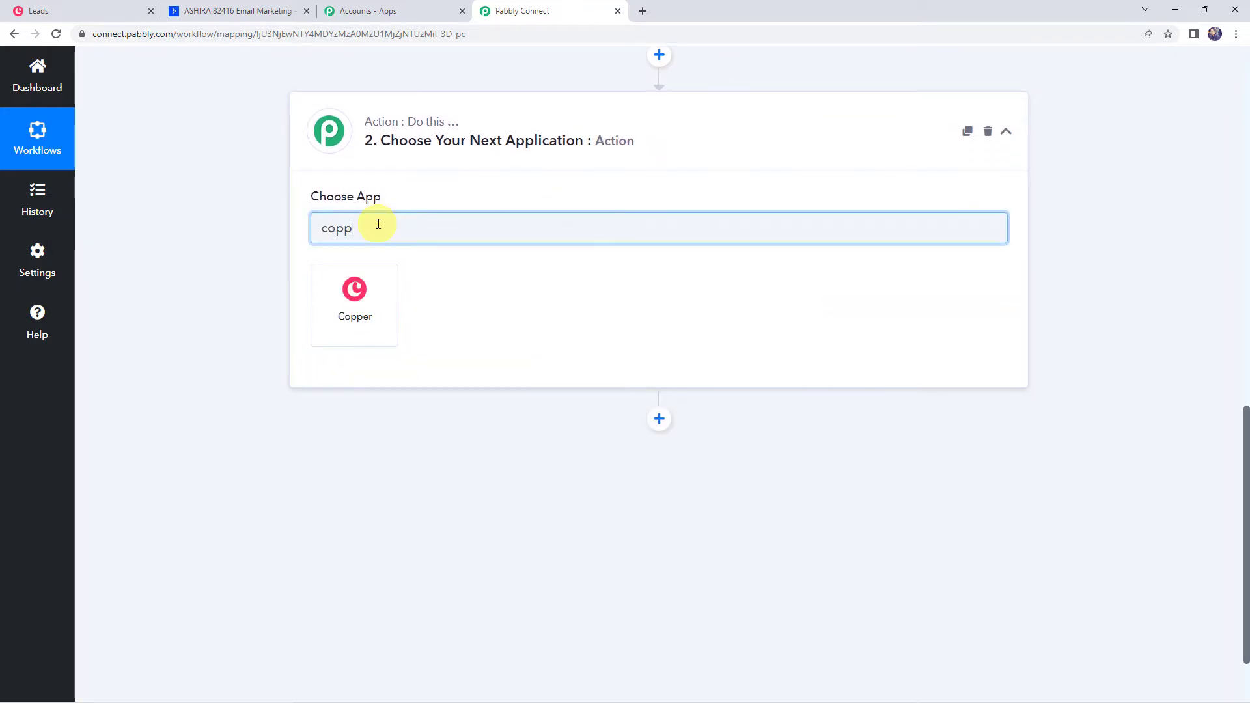
text(er)
click(354, 300)
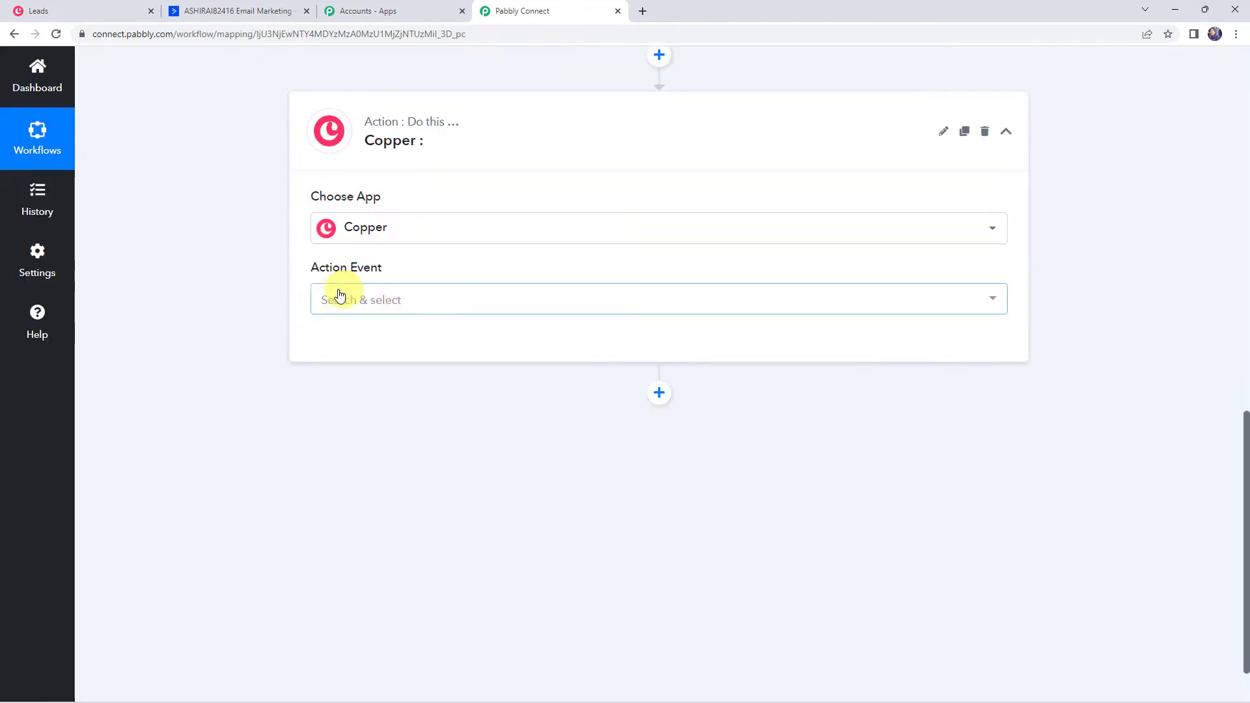
click(339, 296)
click(371, 364)
click(344, 343)
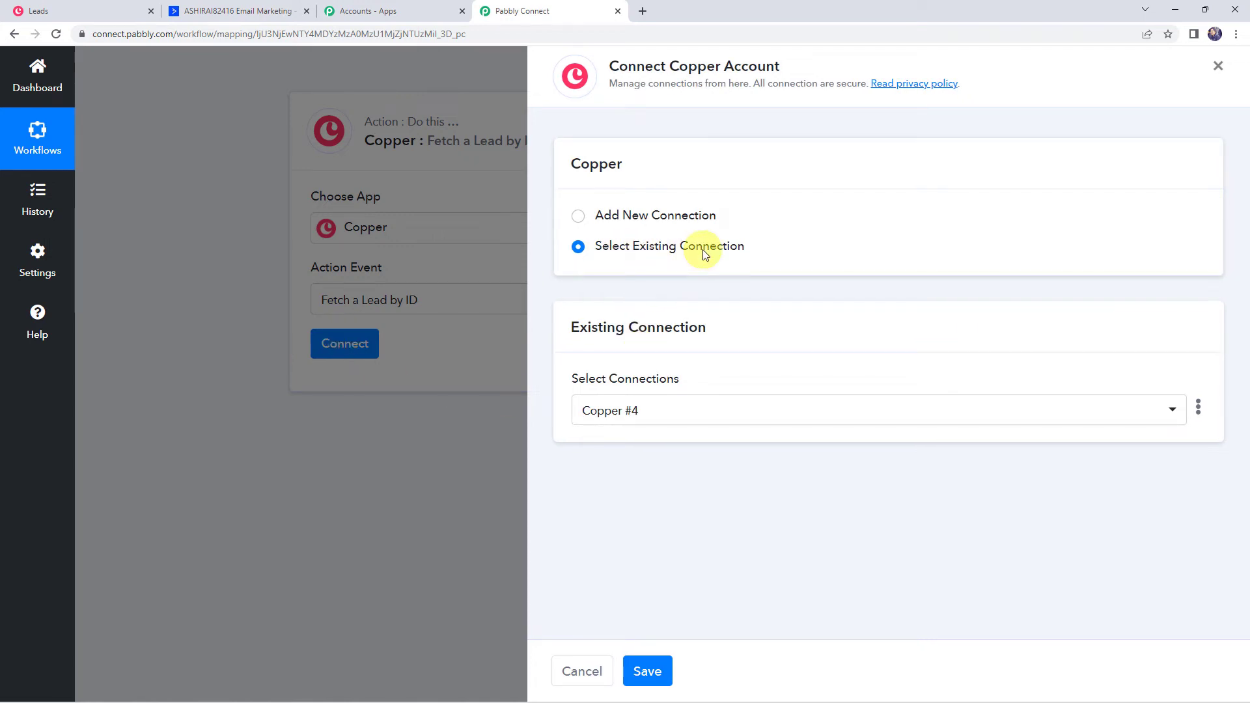
click(662, 670)
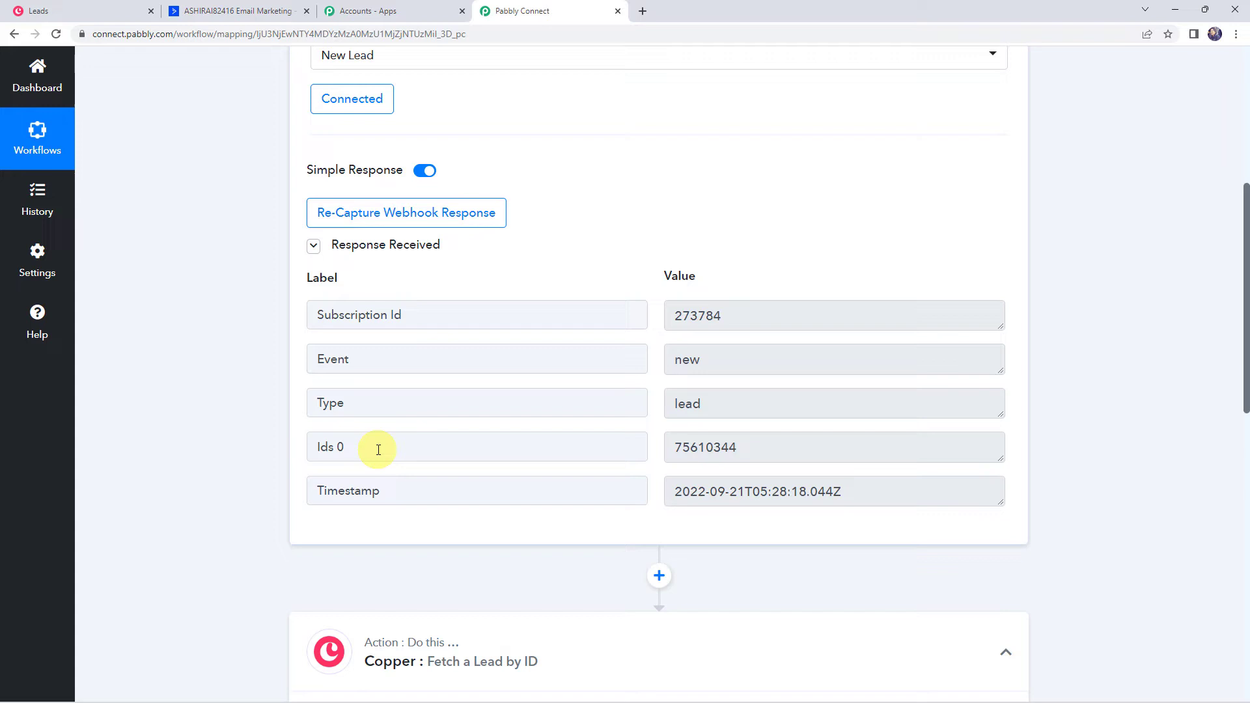
Map the trigger's Ids 0 (75610344) into Lead ID and send a test request
click(362, 446)
click(759, 447)
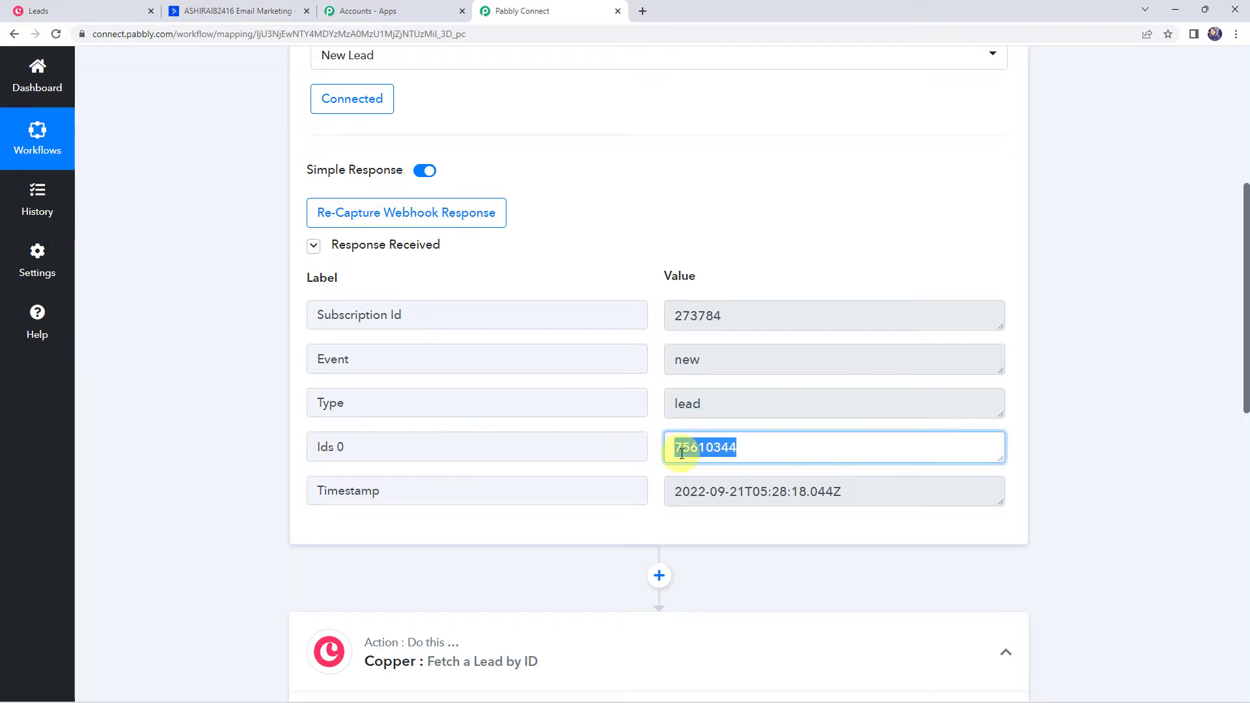
scroll(240, 458, down, 9)
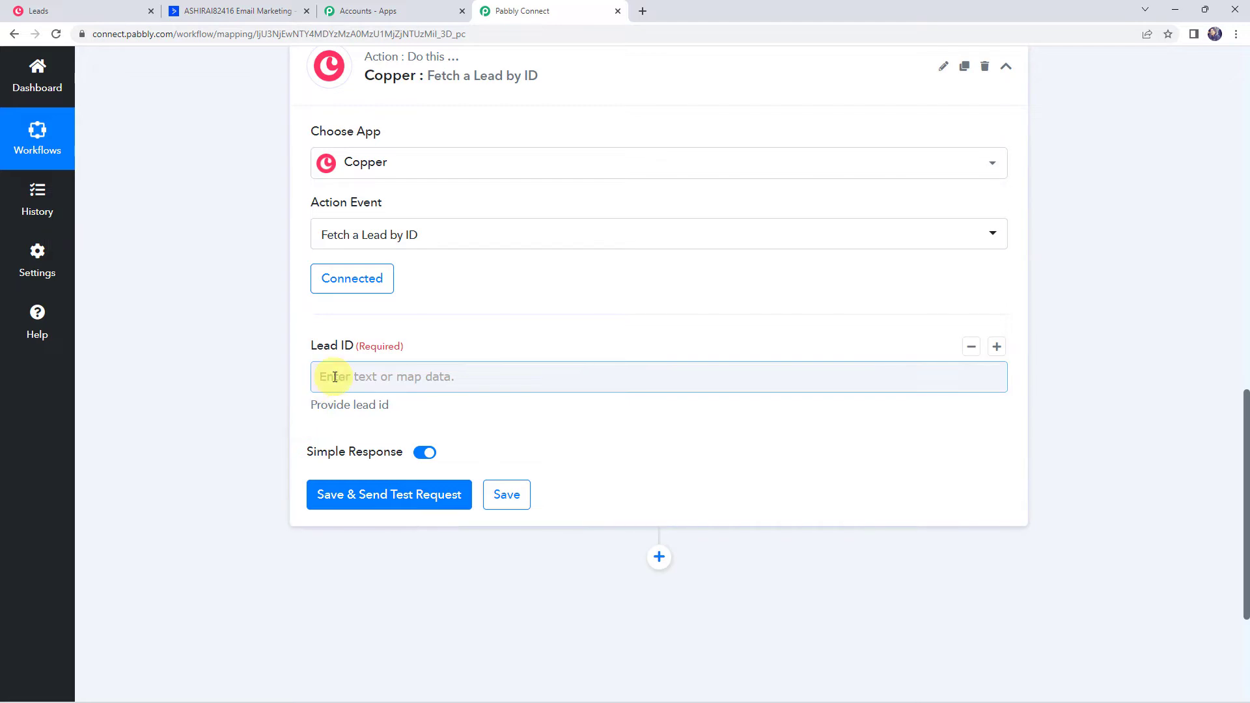
click(334, 377)
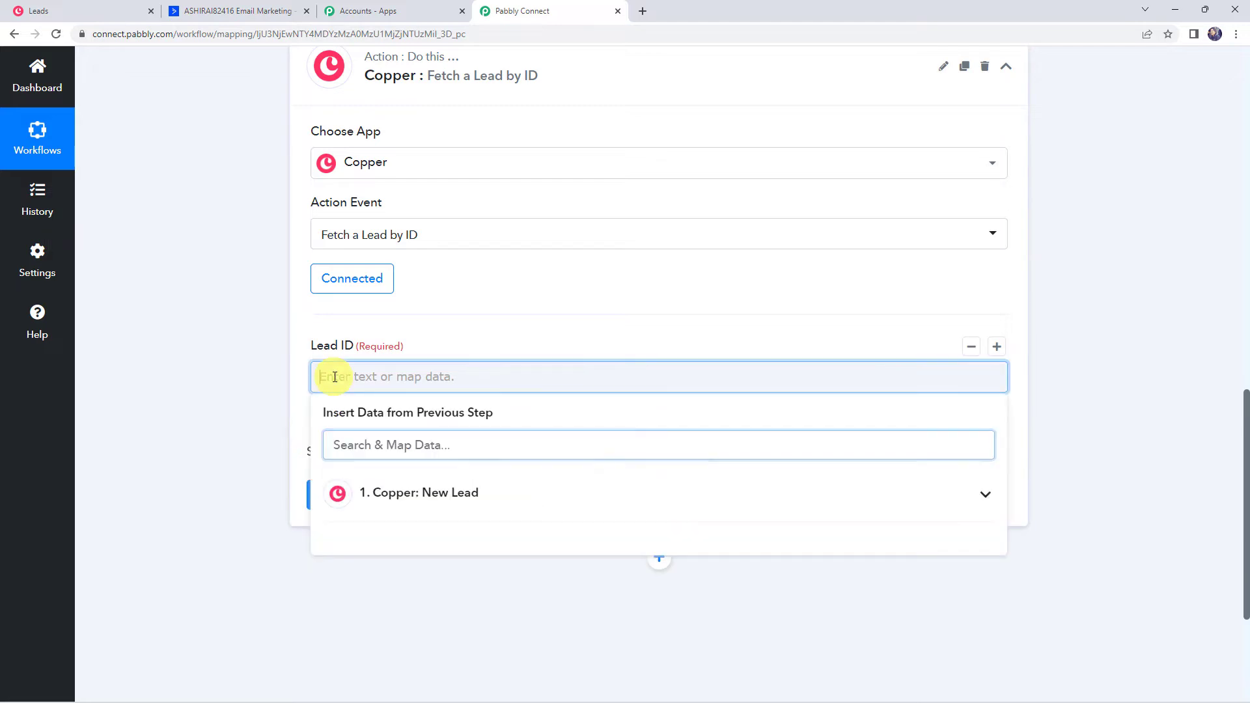
click(417, 495)
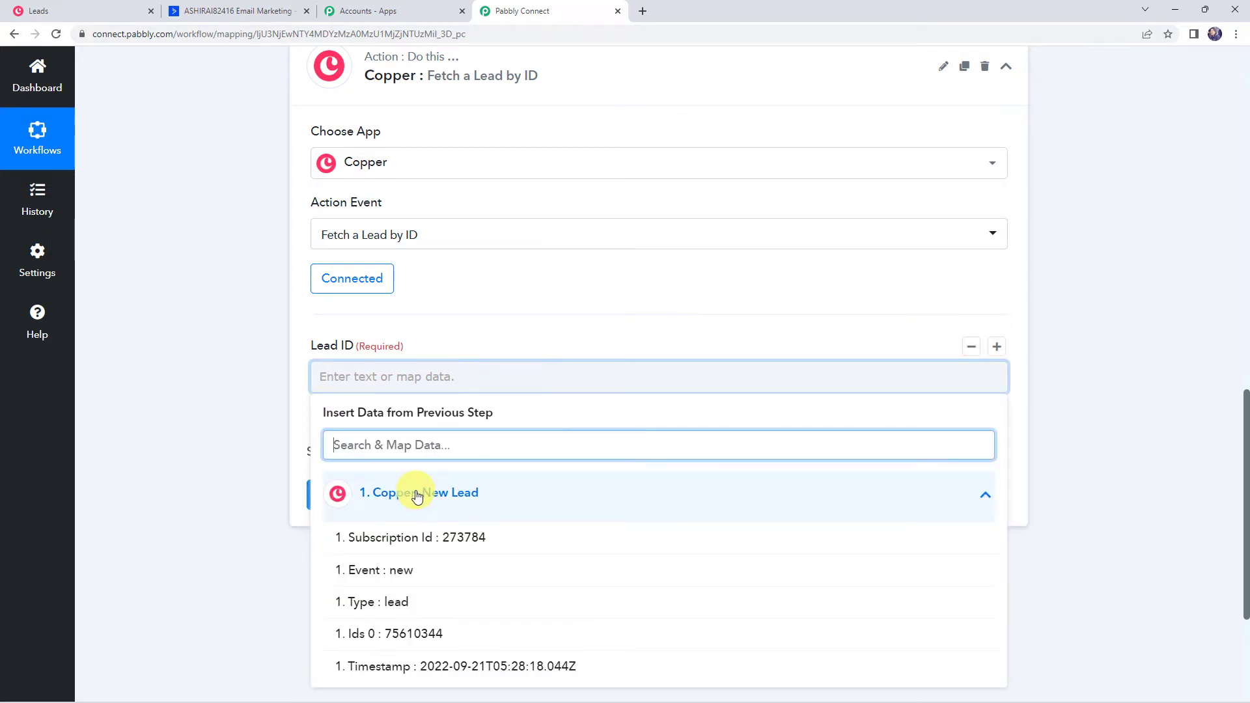
click(411, 634)
click(189, 364)
scroll(188, 365, down, 1)
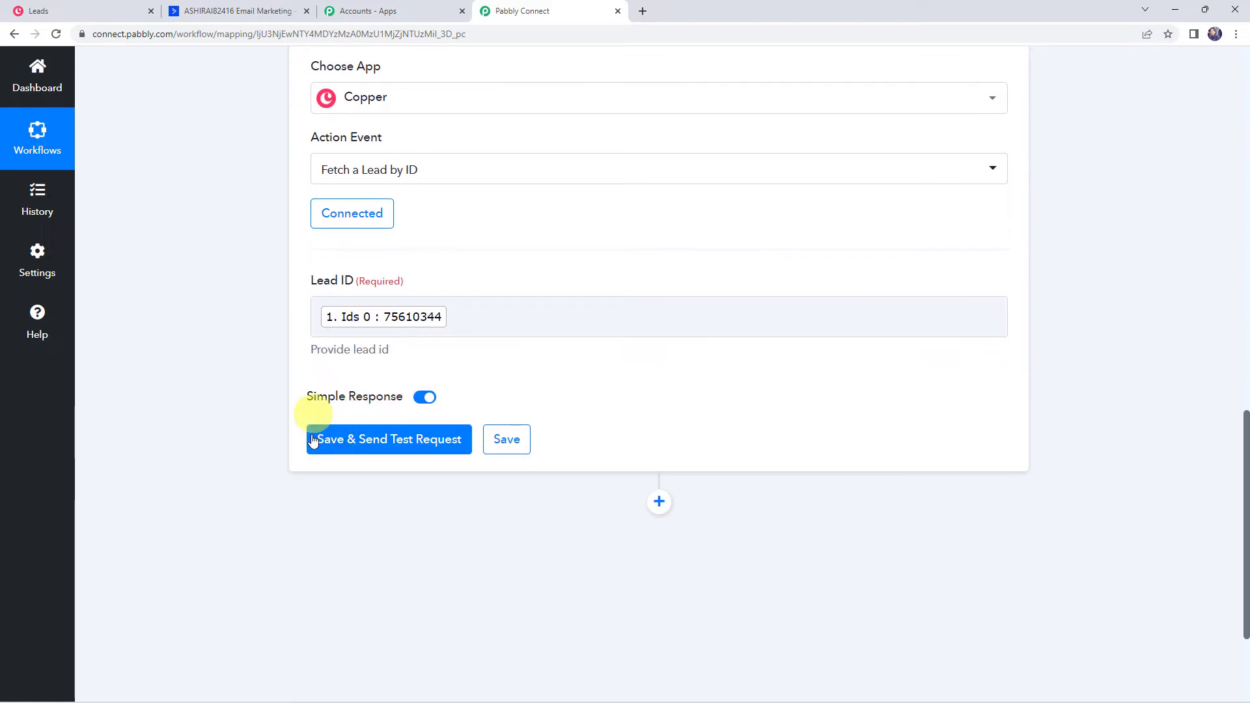
click(349, 446)
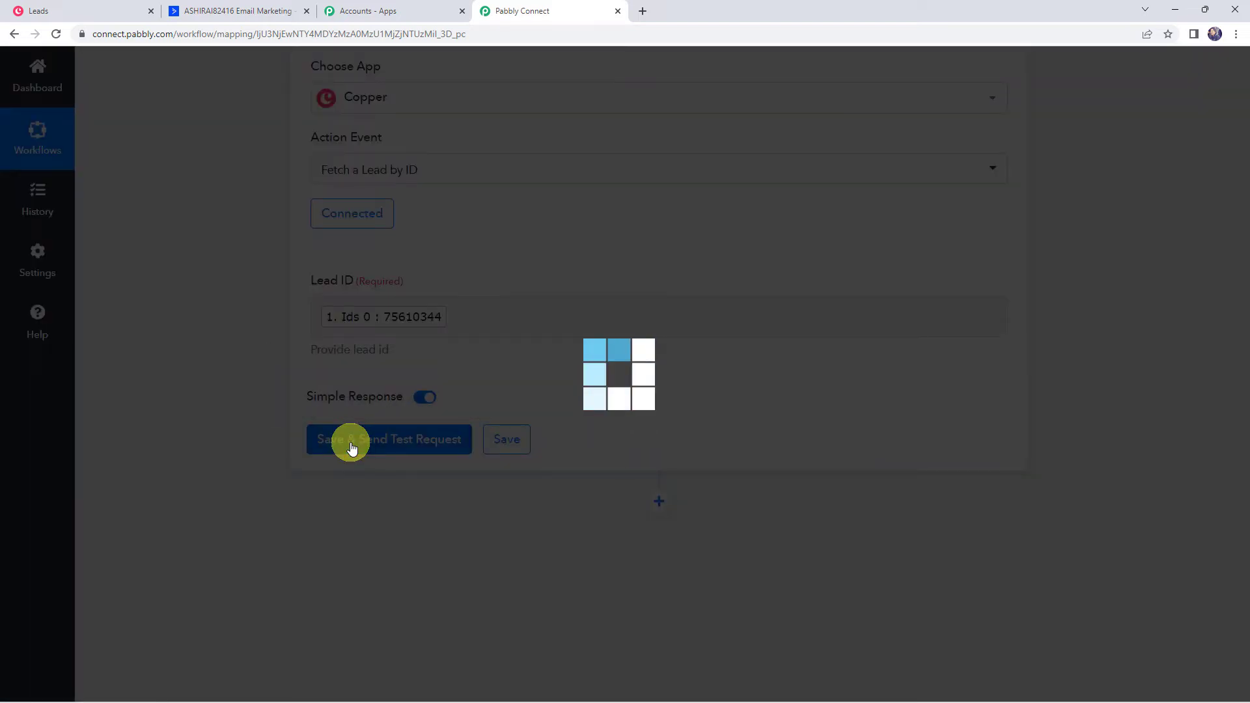
Review the fetched lead's first name, last name and phone number
scroll(231, 419, down, 4)
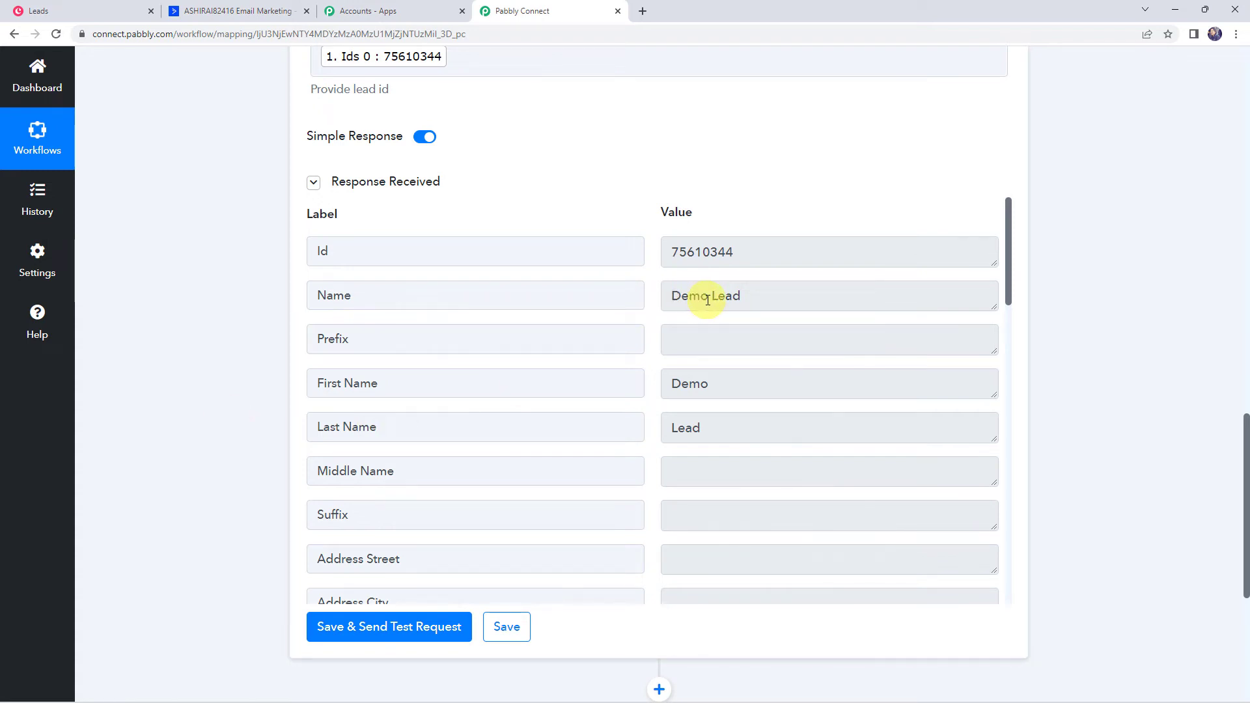
click(394, 388)
click(404, 428)
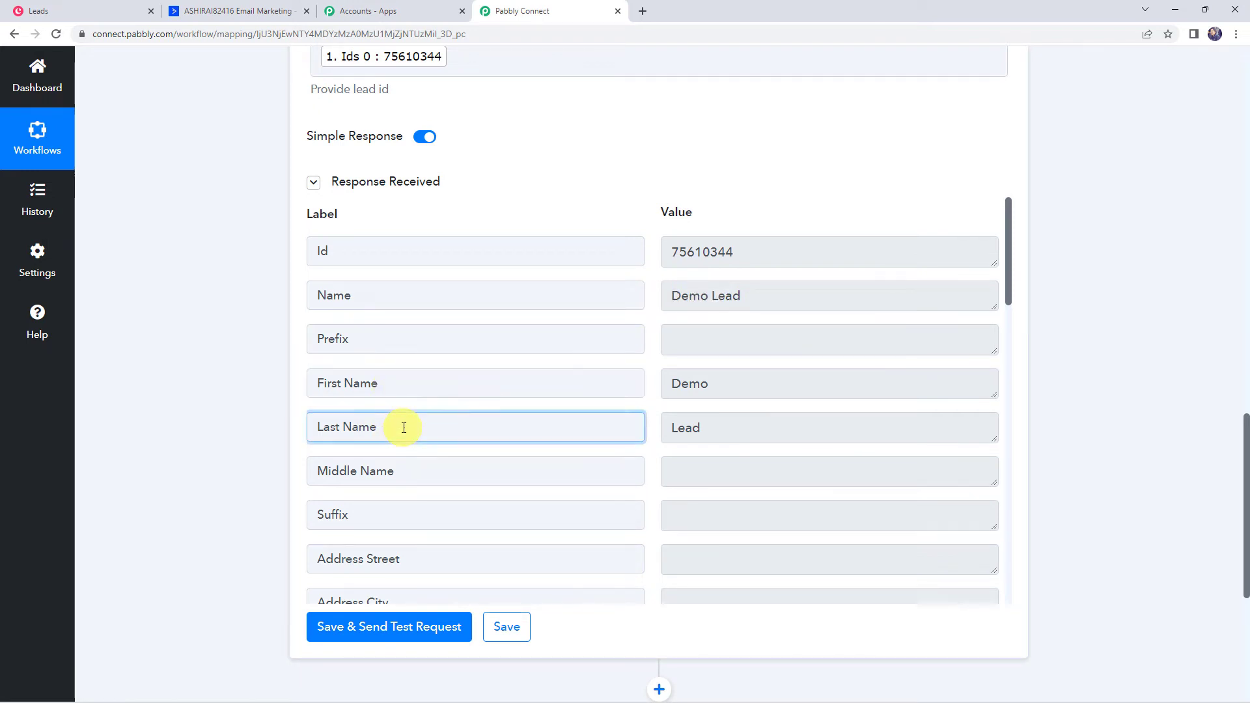
scroll(404, 428, down, 6)
scroll(404, 427, down, 5)
click(775, 358)
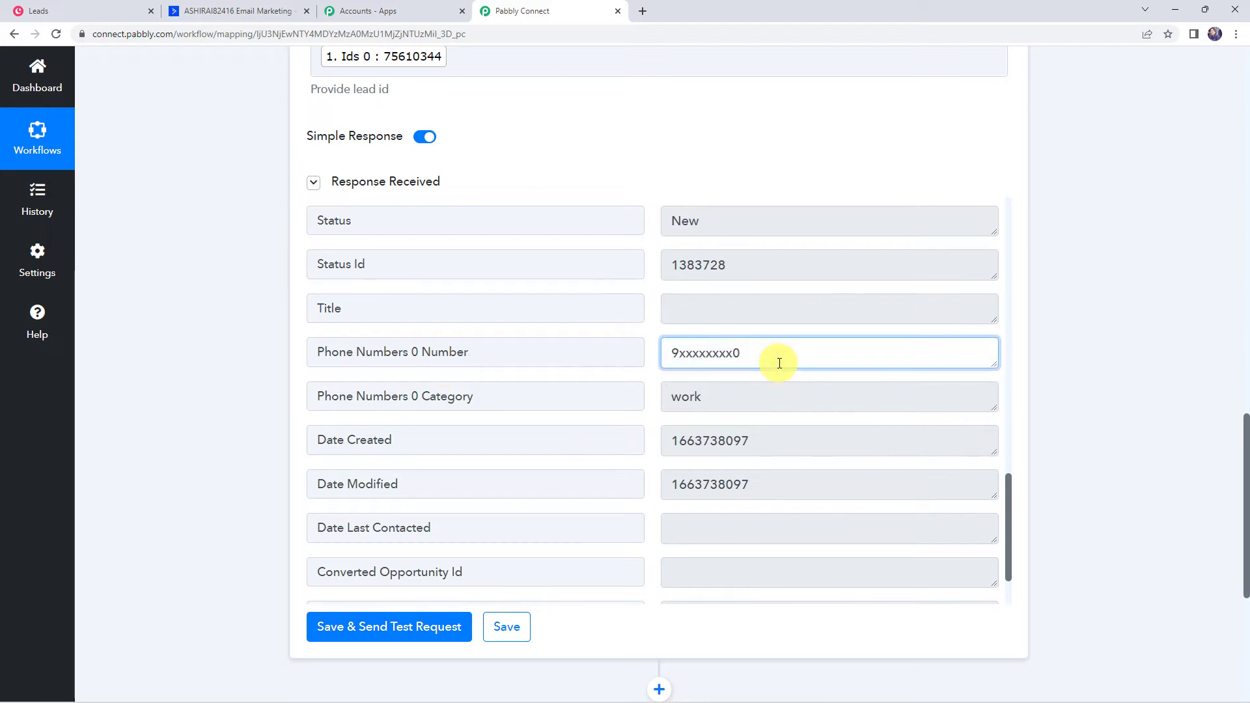
Copy the API key from ActiveCampaign's Developer settings
scroll(466, 389, up, 10)
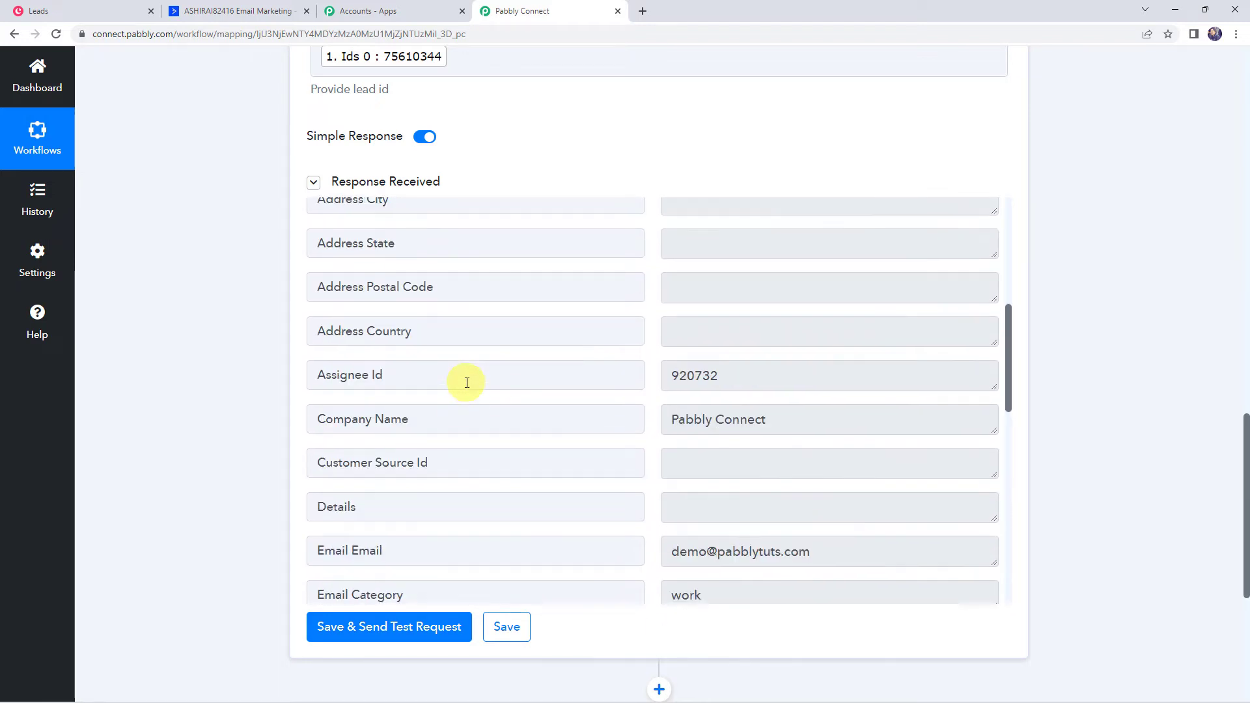
scroll(466, 382, down, 4)
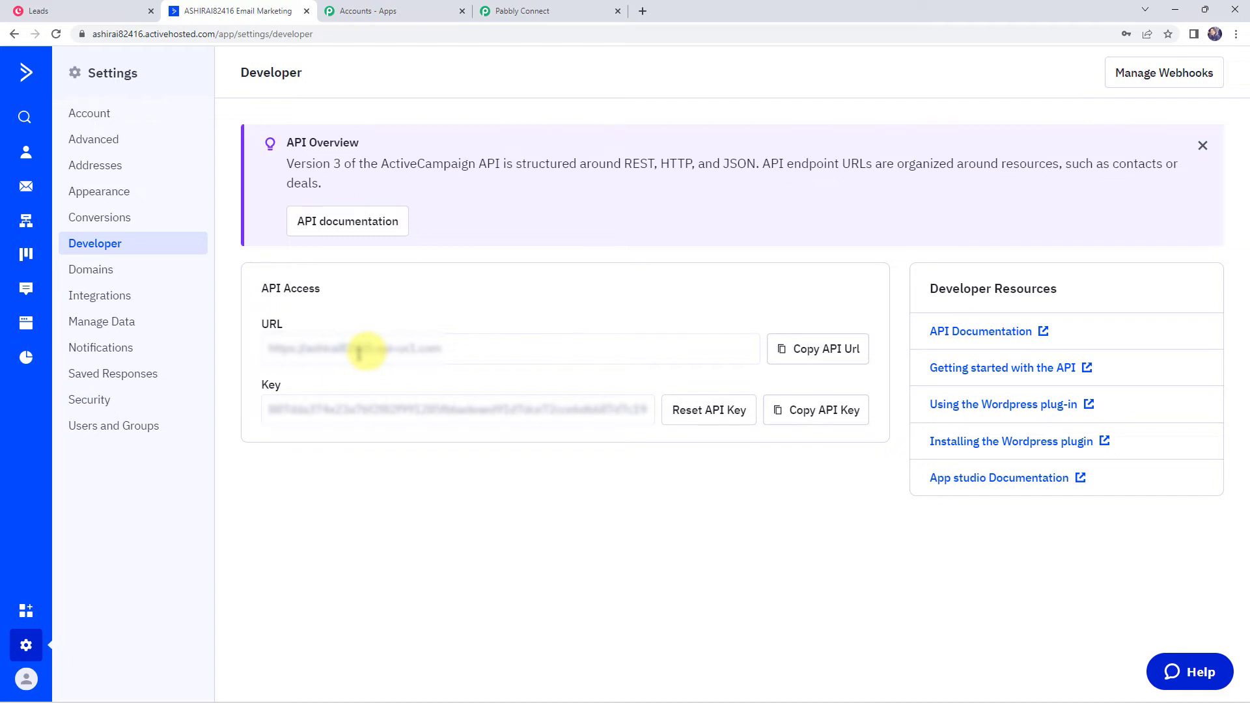
click(800, 415)
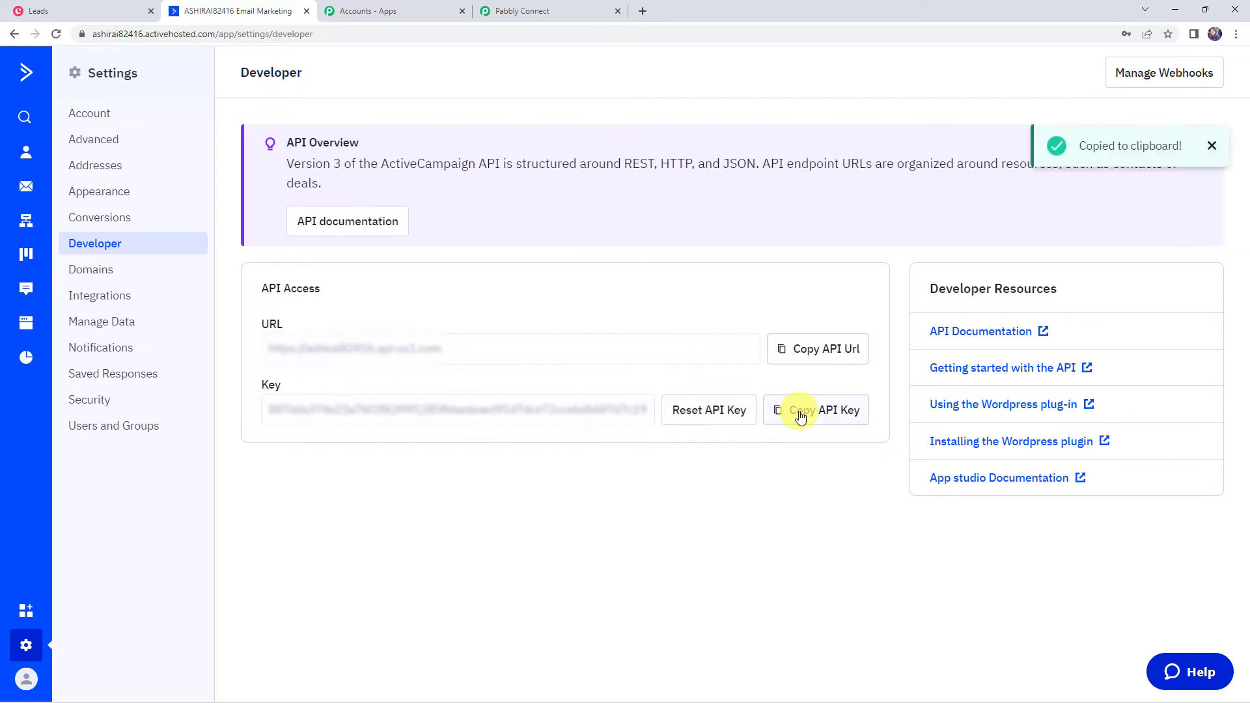
click(528, 11)
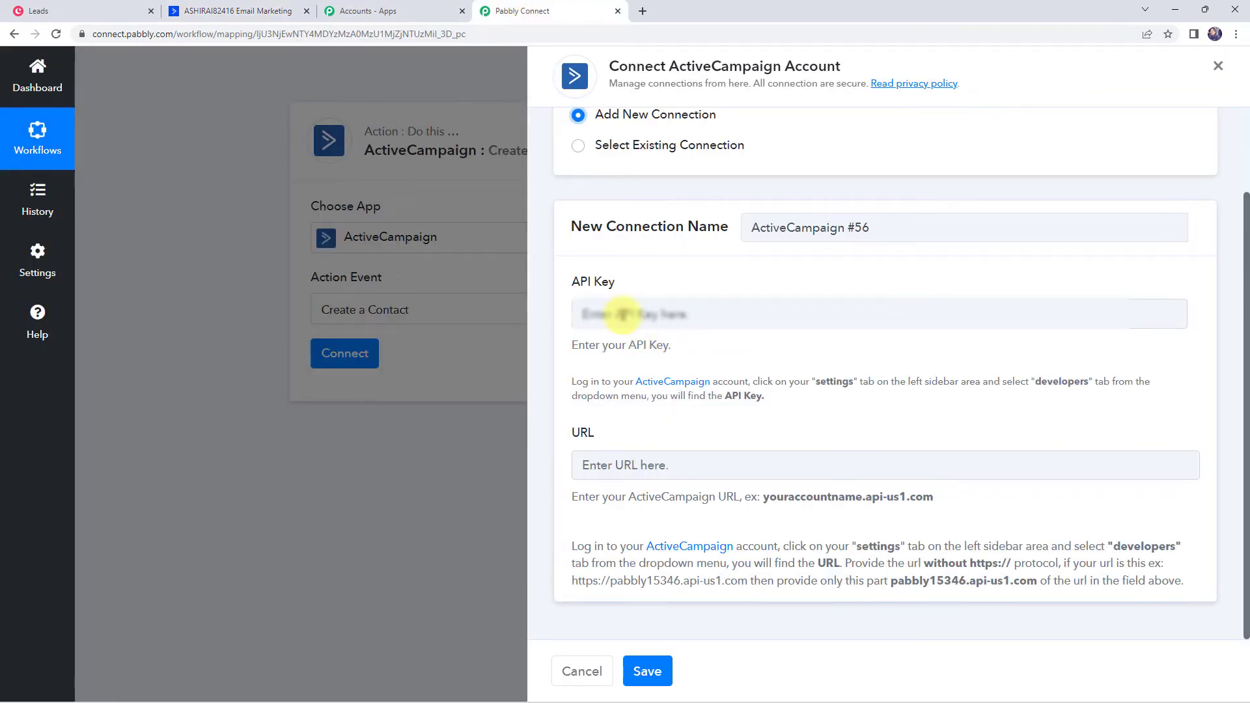
Paste the ActiveCampaign API key and save the new connection
right_click(626, 315)
click(652, 414)
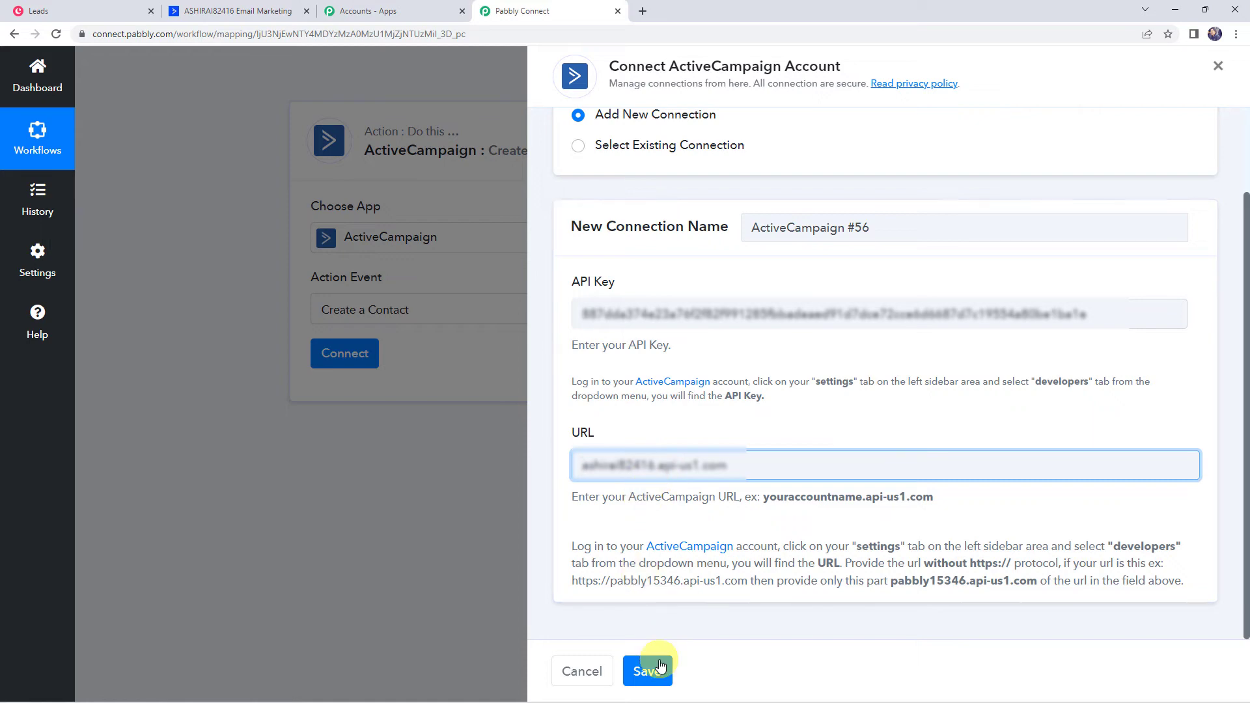
click(649, 669)
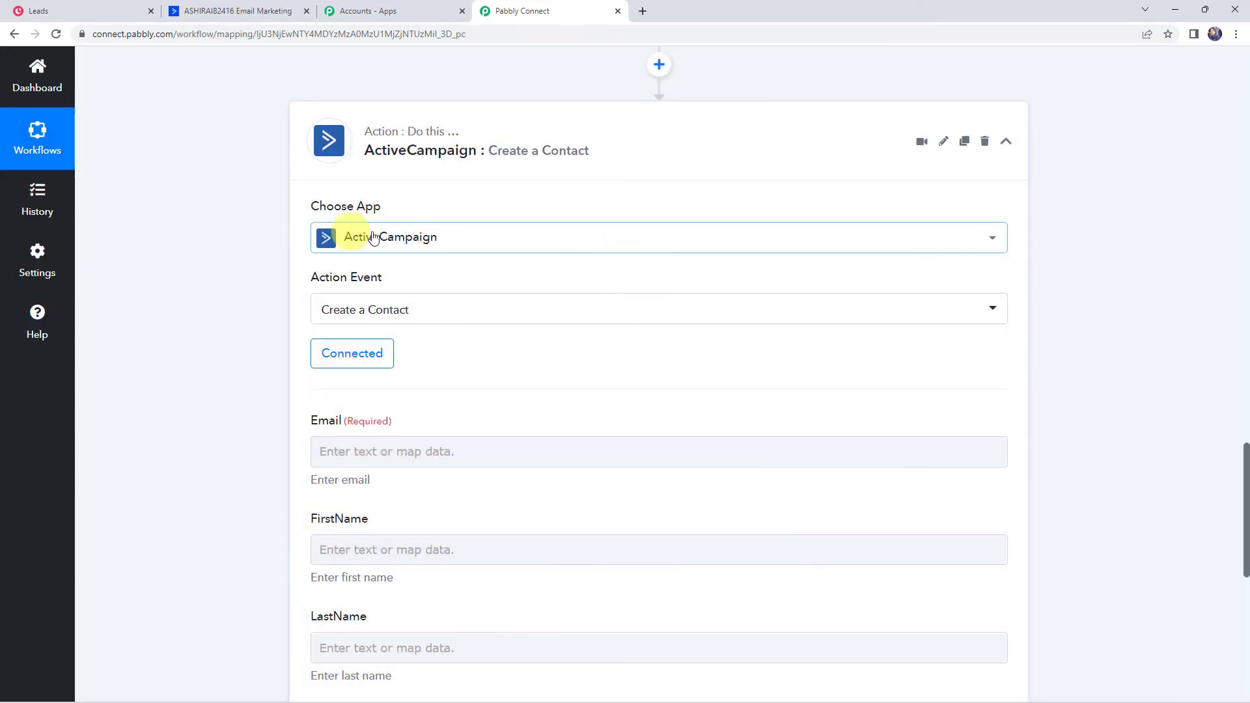
Scroll through the fetched lead data and the empty Email, FirstName, LastName and Phone fields
scroll(315, 517, down, 2)
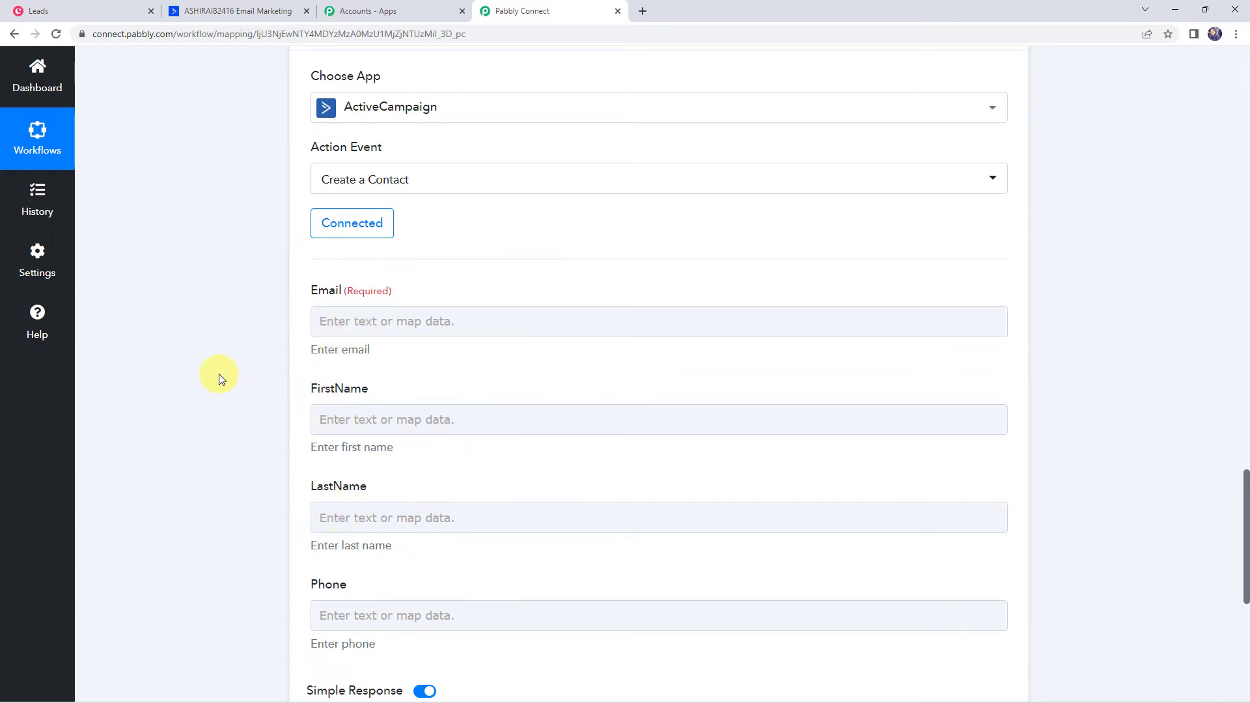
scroll(216, 374, up, 5)
scroll(220, 377, up, 8)
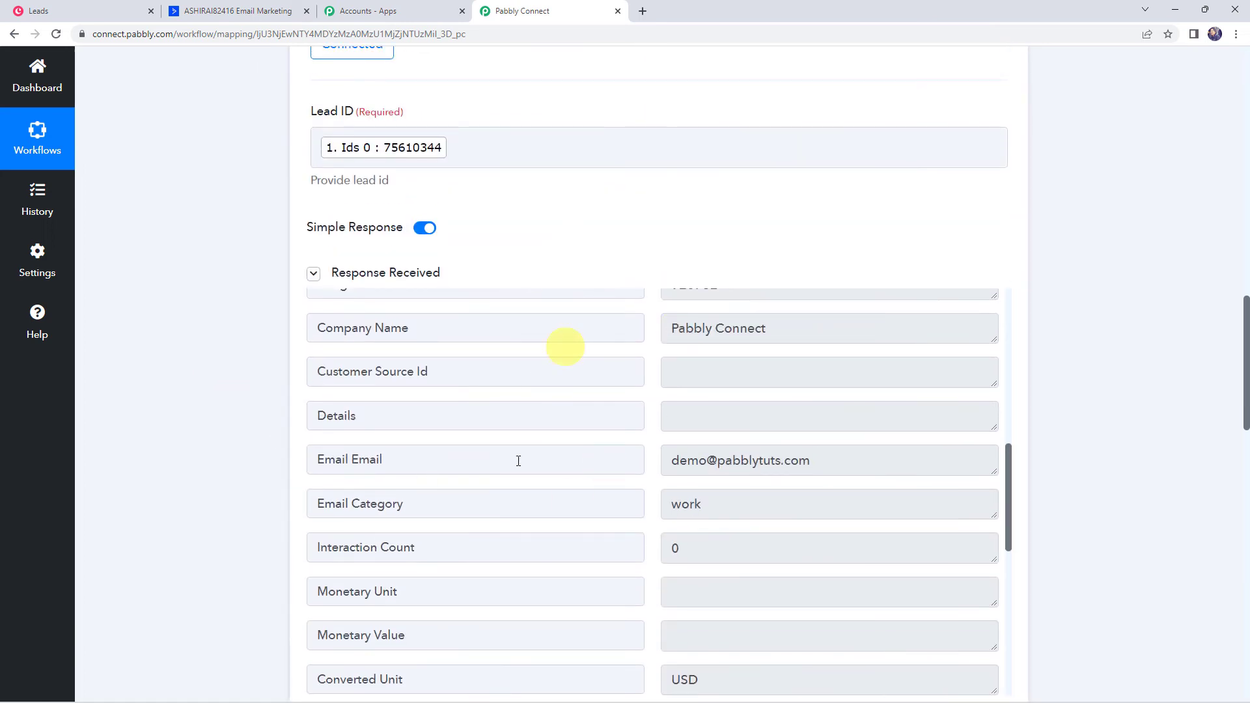
scroll(586, 418, up, 8)
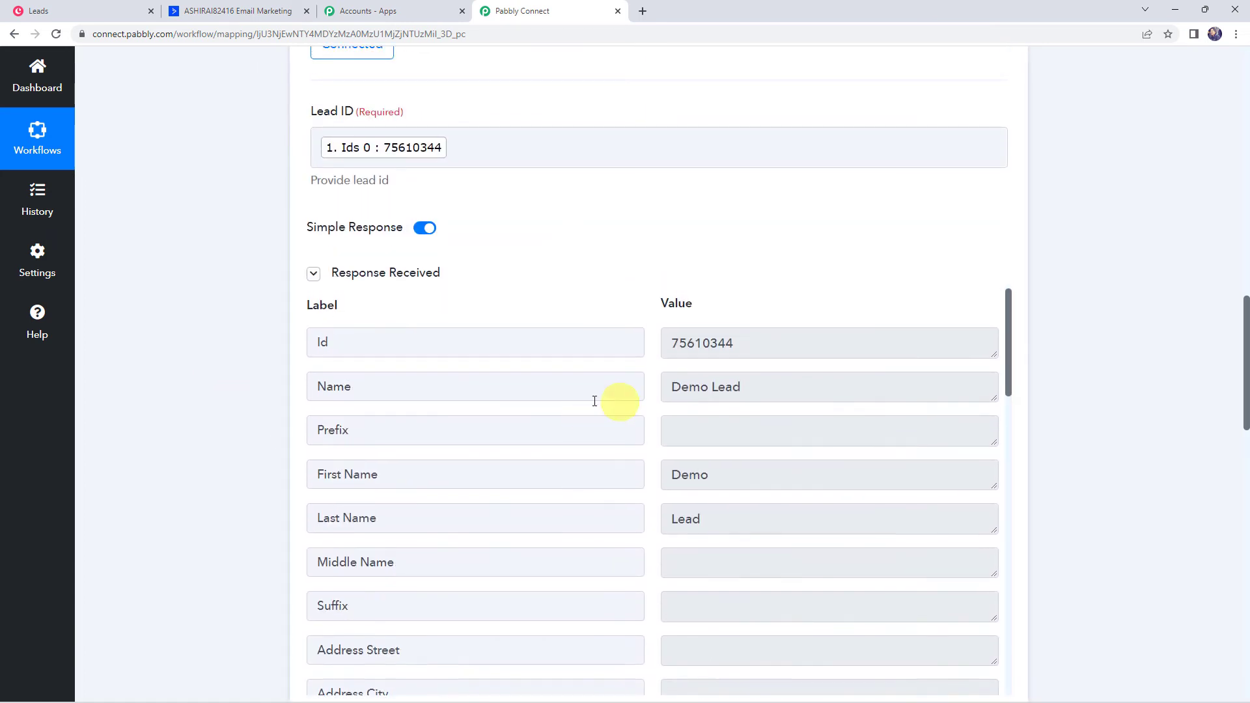
scroll(227, 392, down, 15)
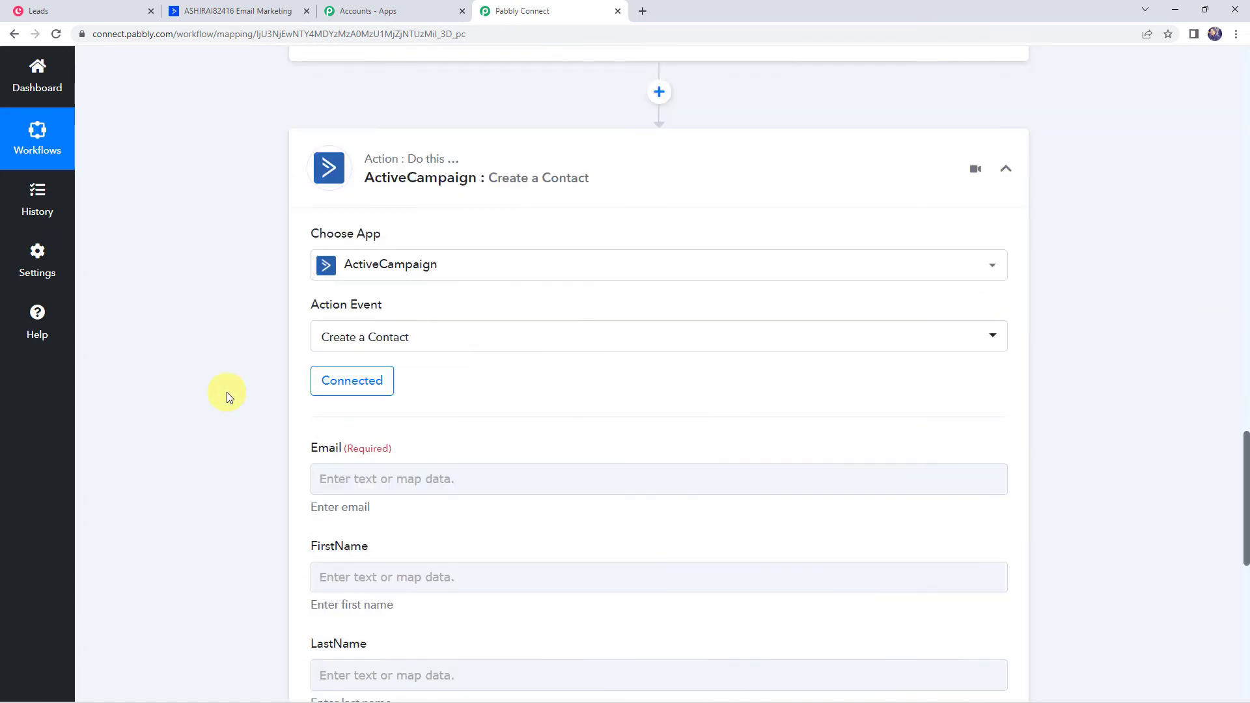
Map the fetched lead's Email and First Name into the Email and FirstName fields
click(319, 192)
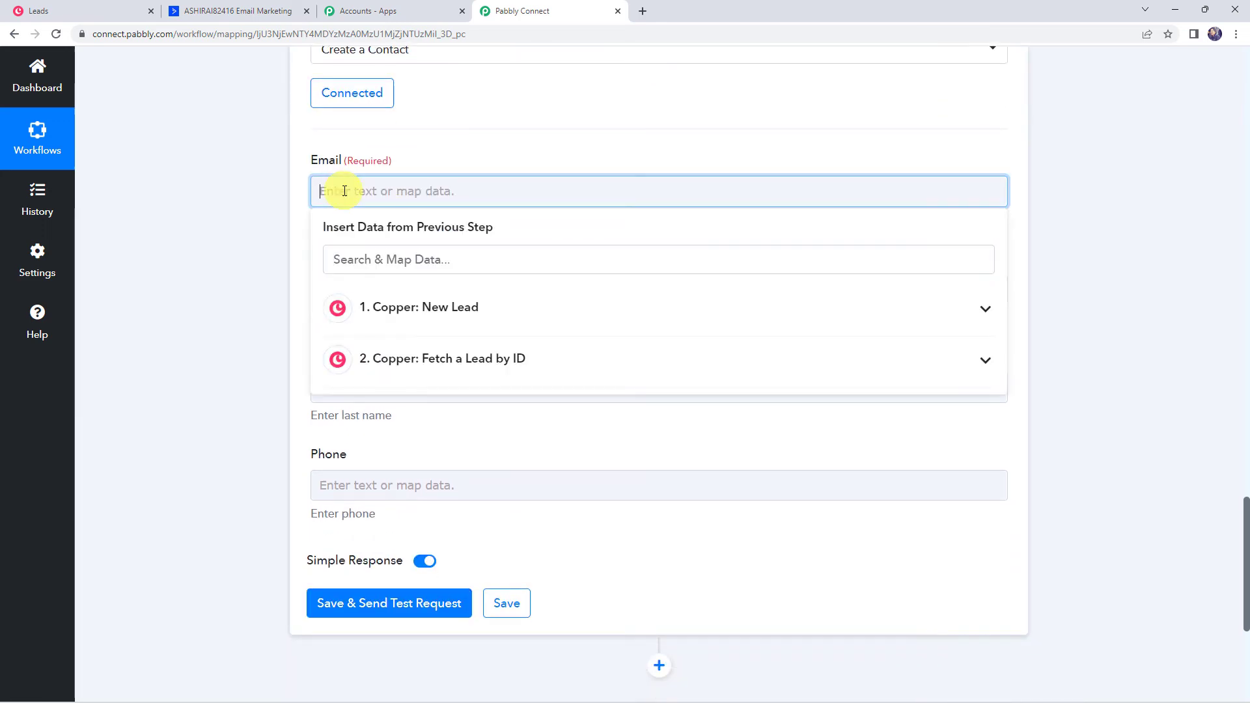
click(418, 356)
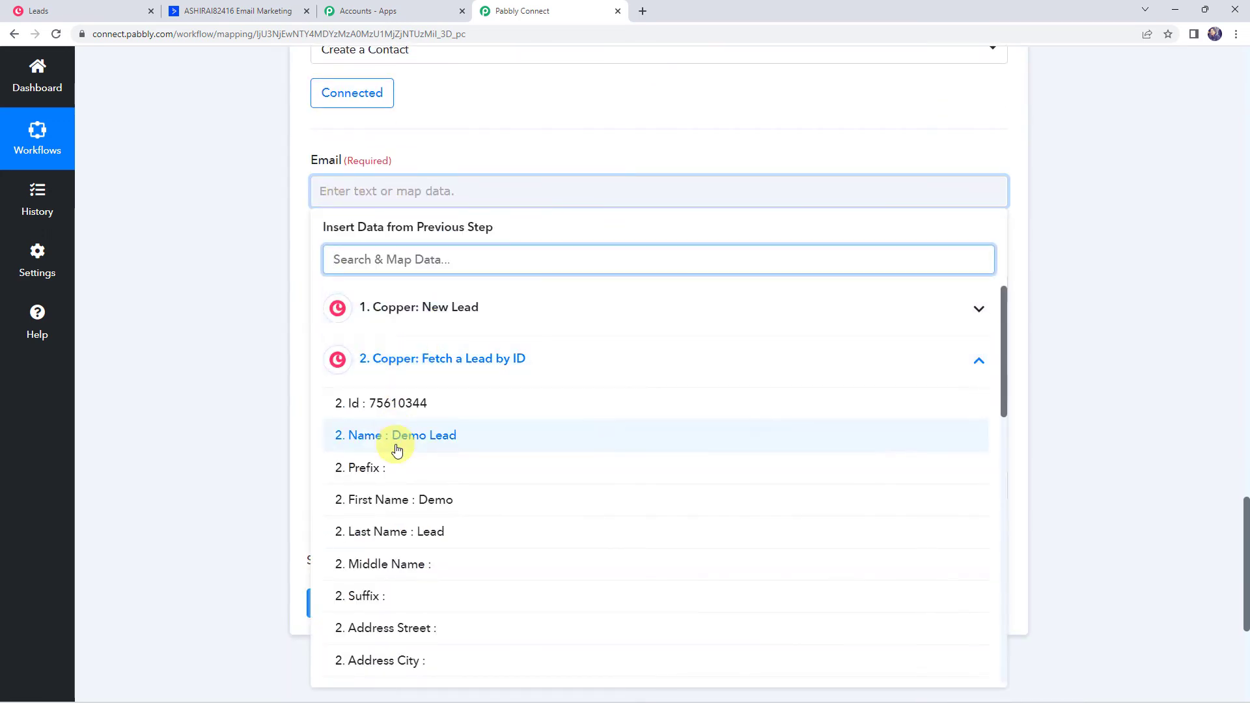
text(@)
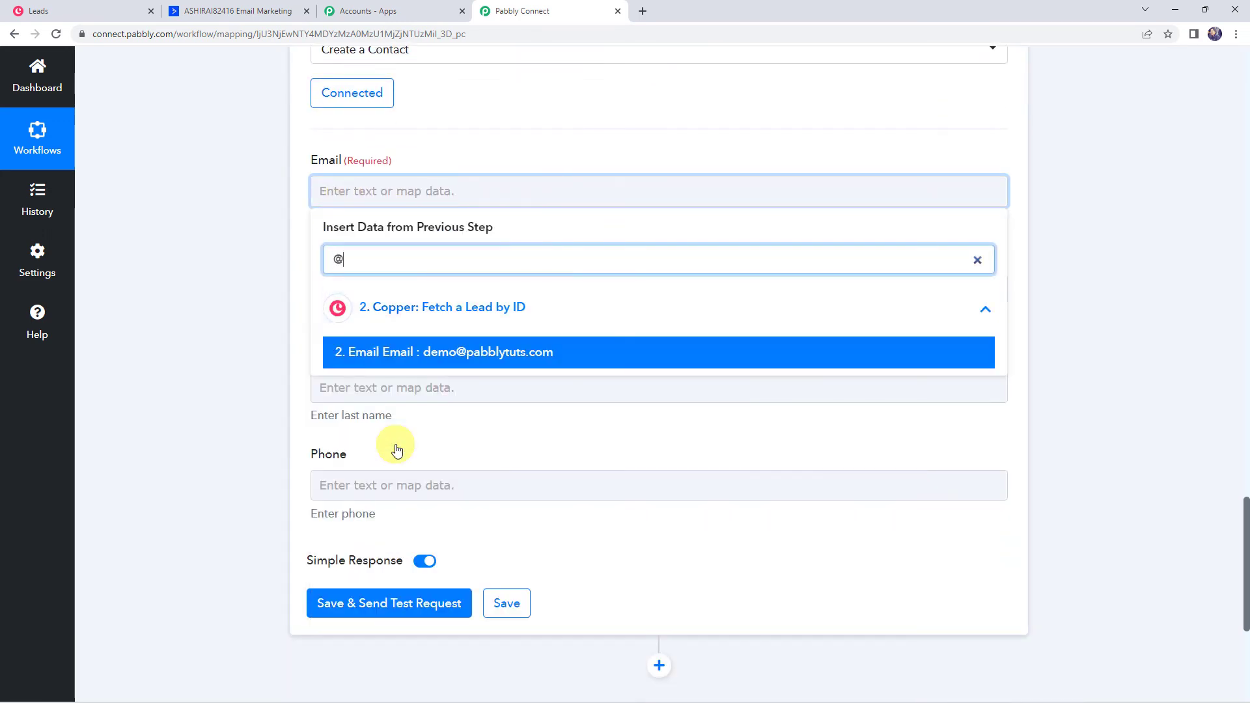
click(433, 355)
click(231, 272)
click(371, 299)
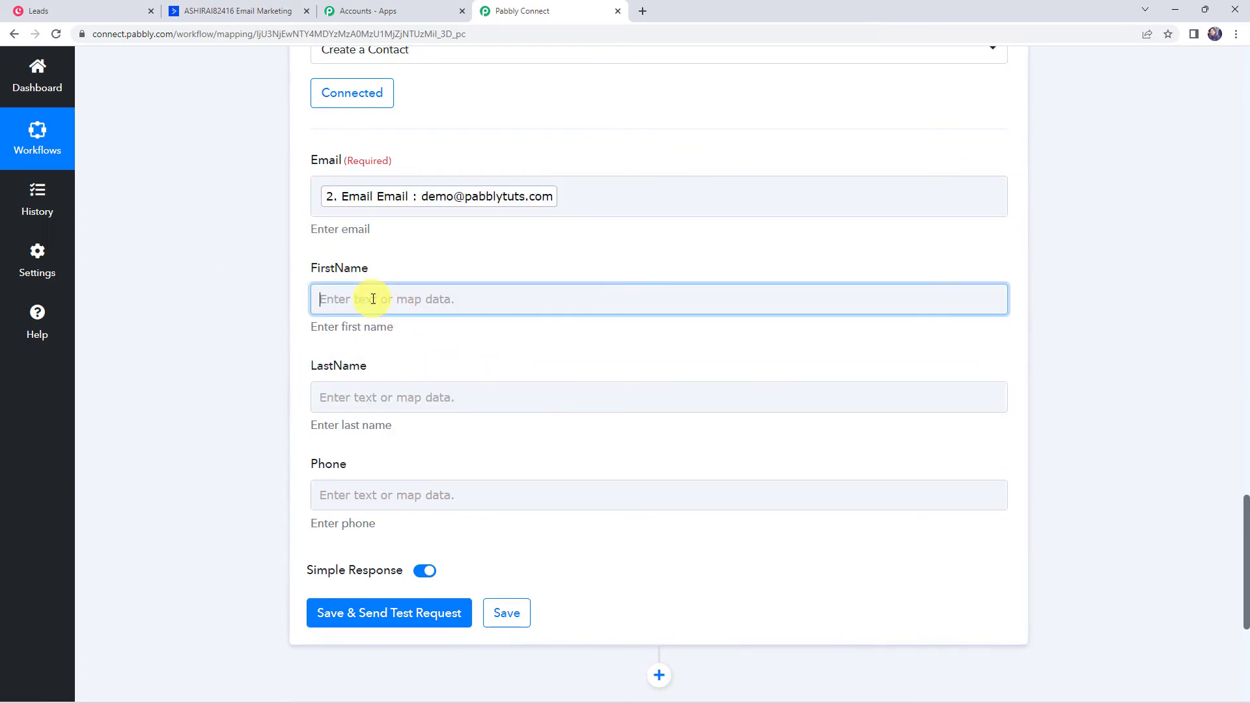
click(404, 468)
text(de)
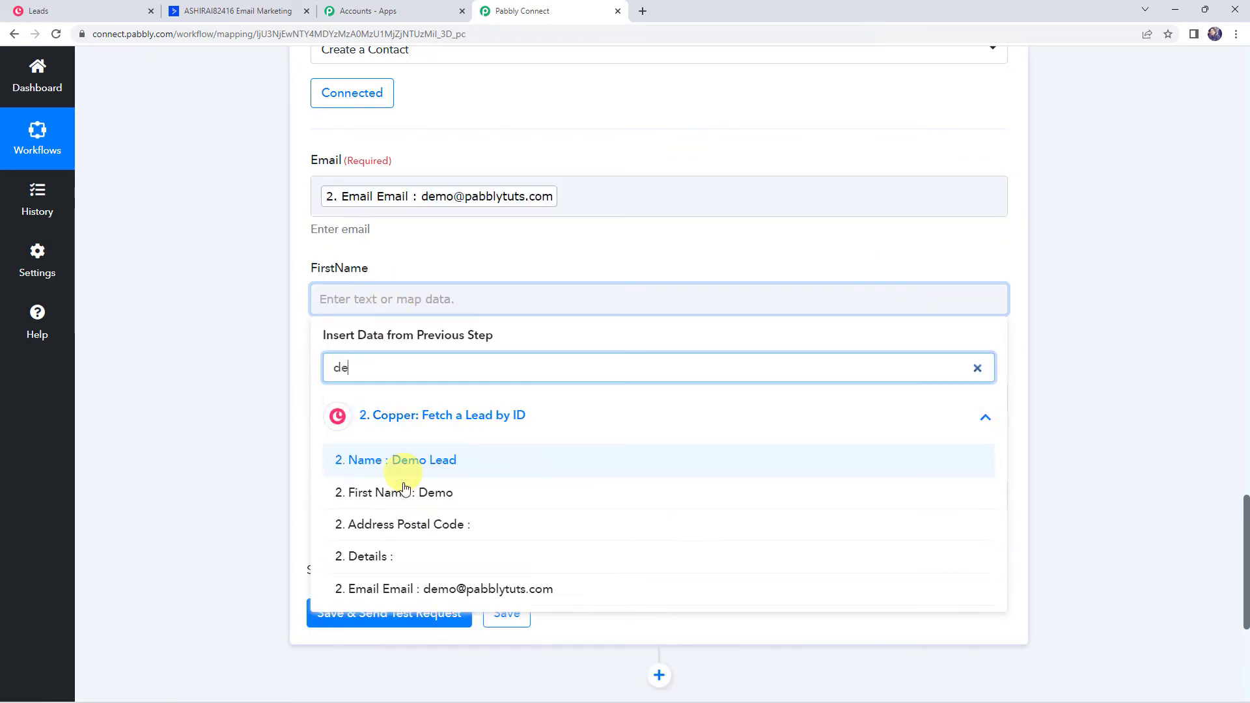
click(405, 494)
Map the lead's Last Name and Phone Numbers 0 Number into LastName and Phone
click(404, 406)
click(443, 584)
click(416, 625)
click(247, 513)
scroll(247, 513, down, 2)
click(328, 386)
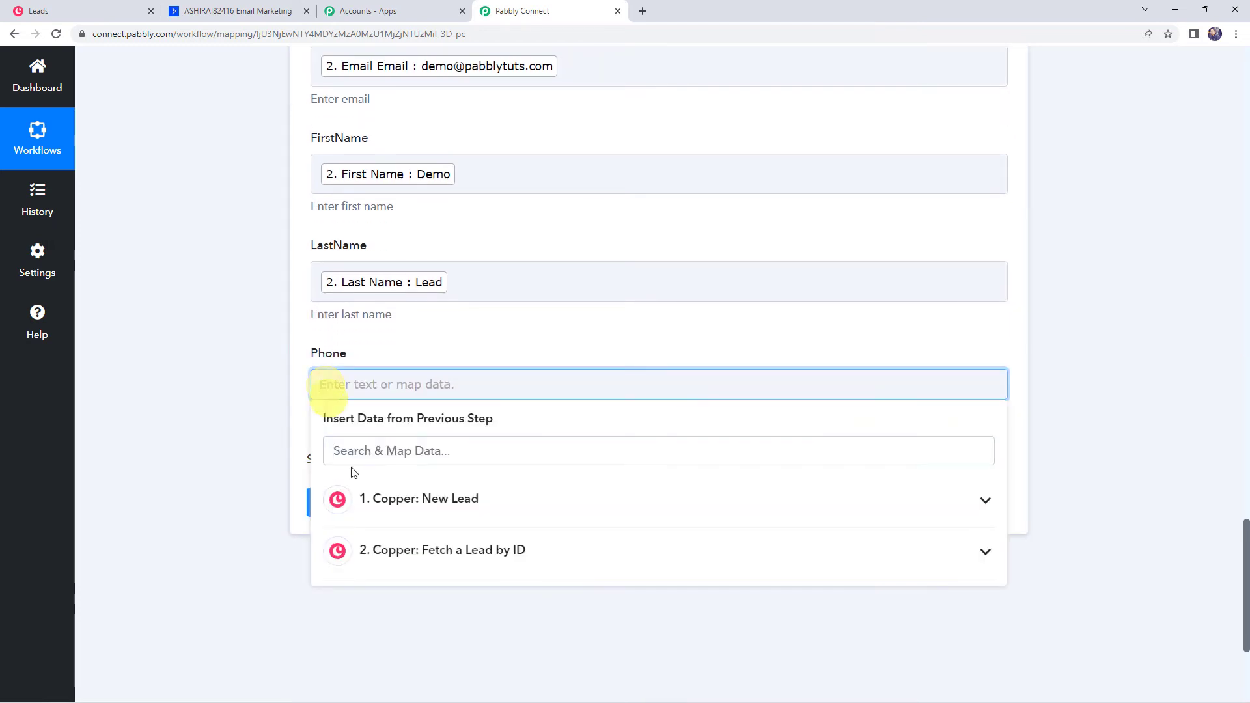
click(390, 554)
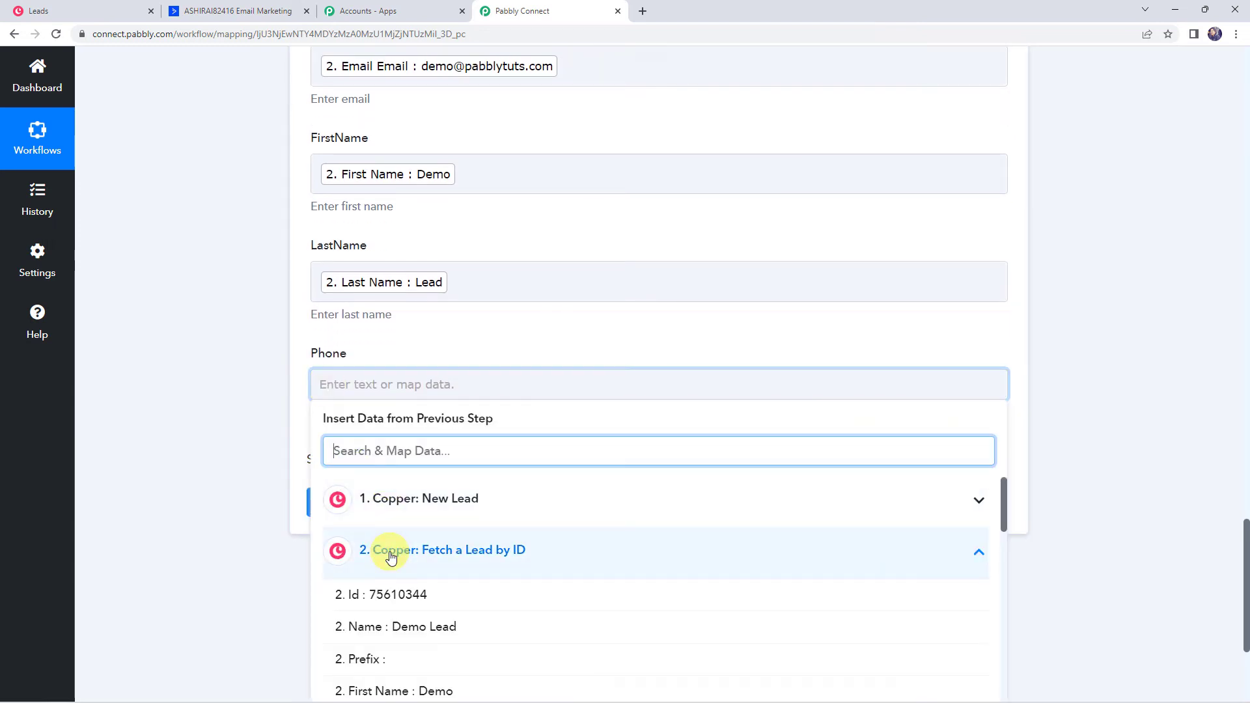
text(xx)
click(390, 547)
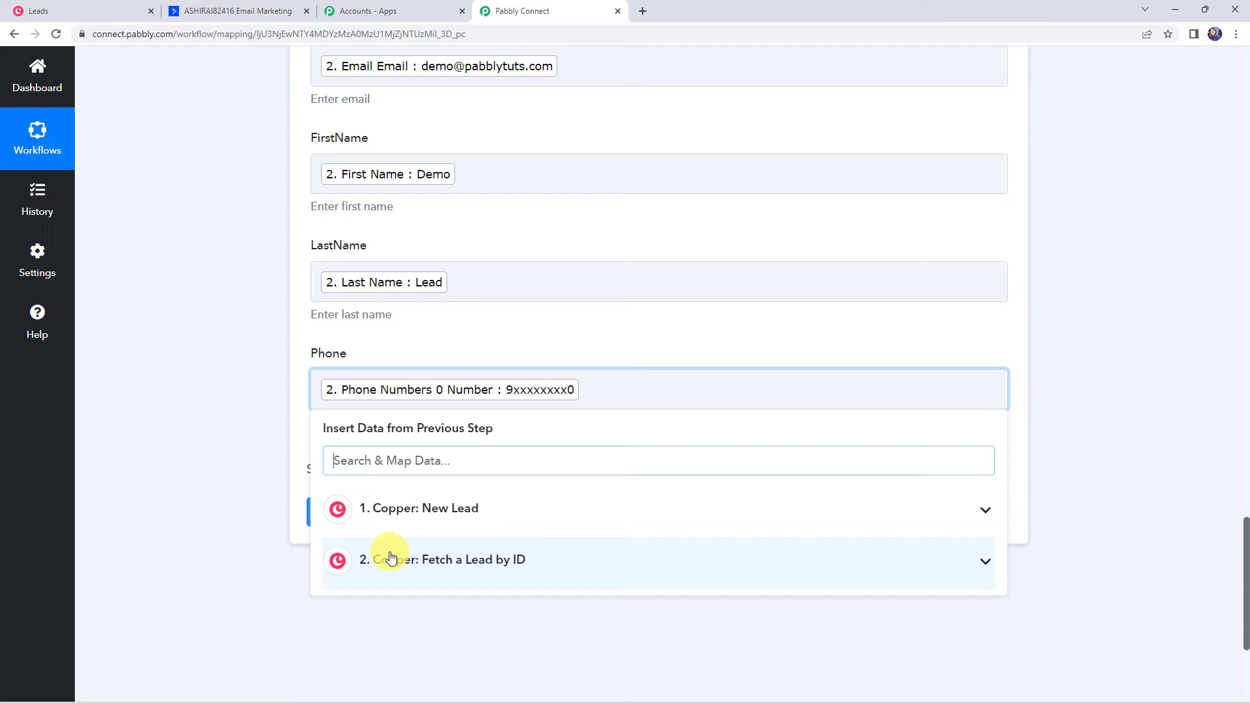
click(235, 432)
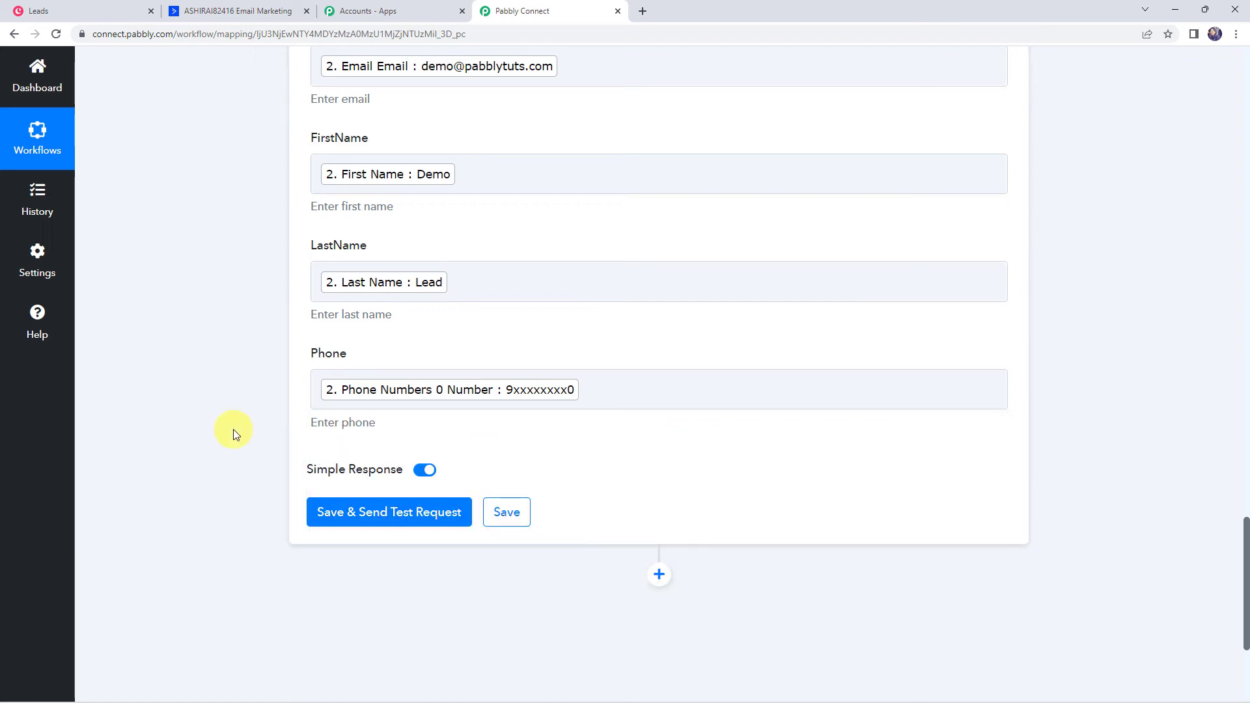
Save the Create a Contact mapping and send a test request to ActiveCampaign
click(358, 516)
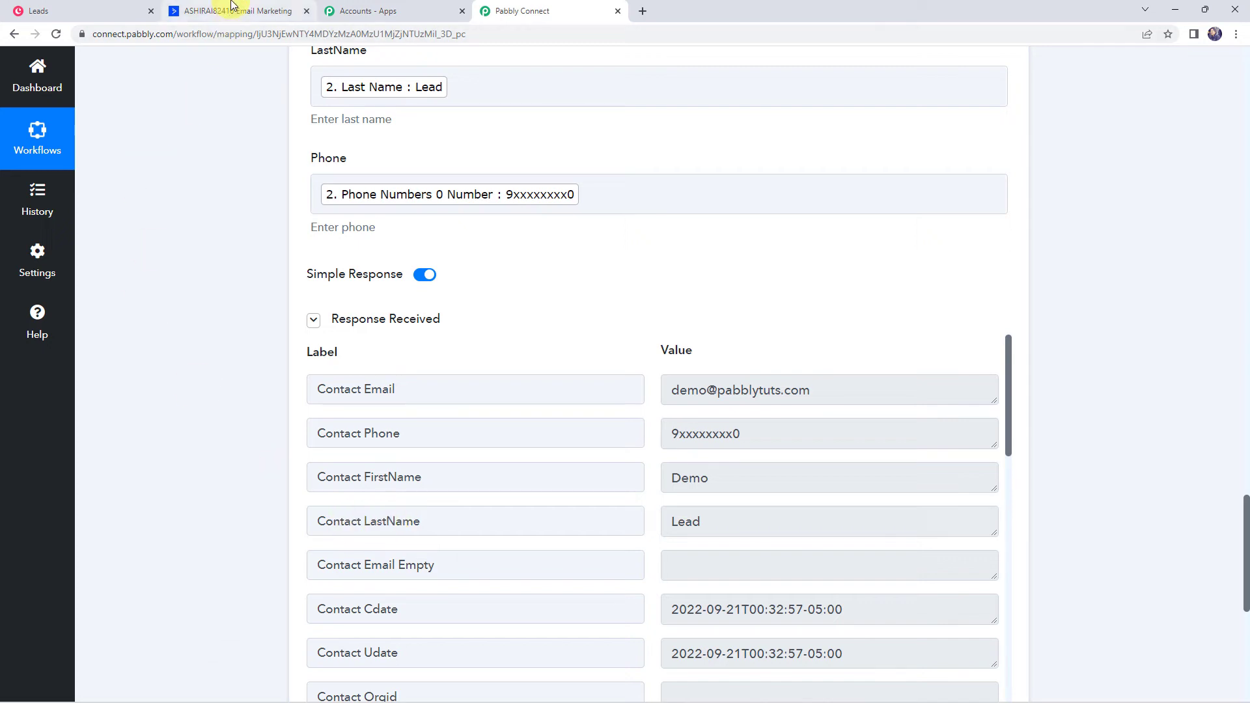
Confirm Demo Lead appears in ActiveCampaign Contacts, then save the Create a Contact step
click(233, 8)
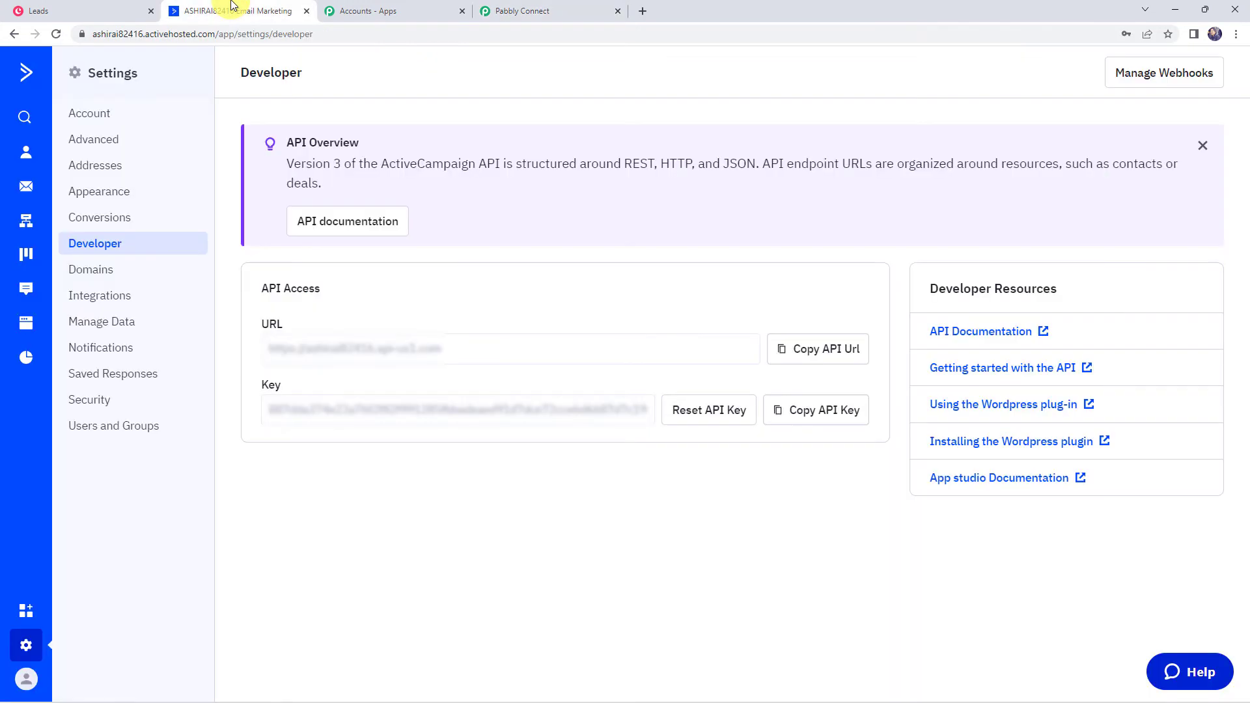
click(24, 155)
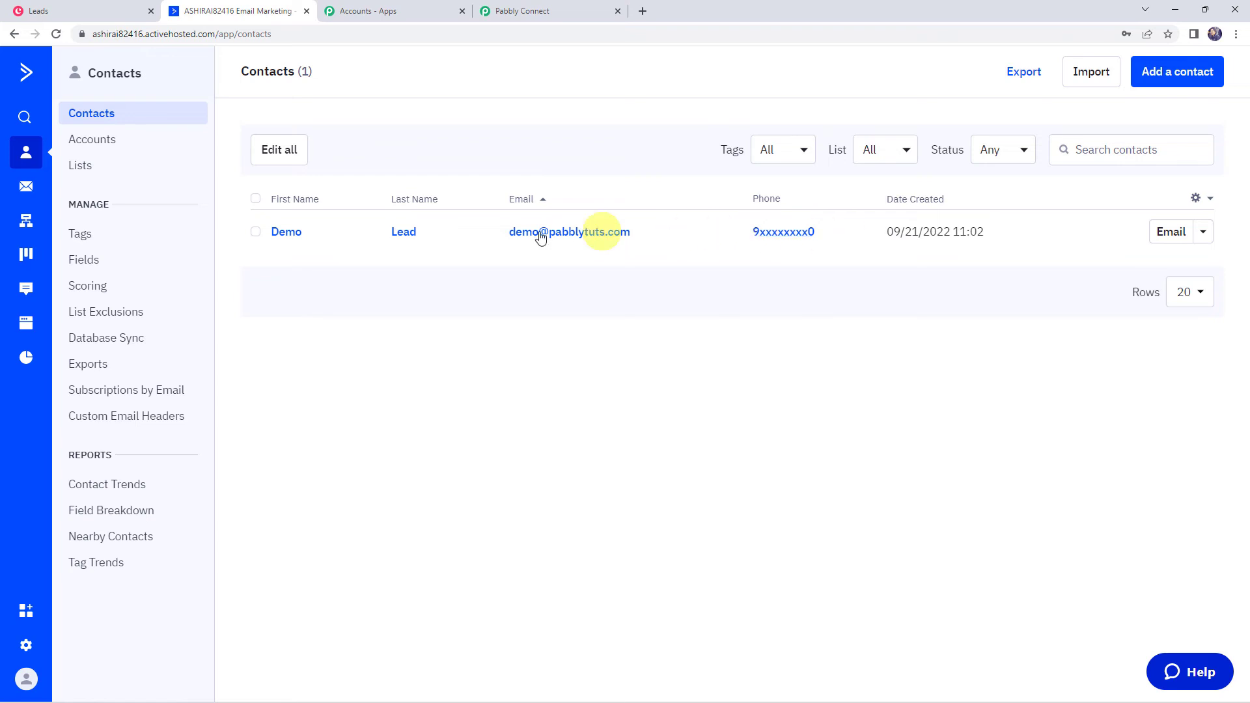
click(529, 12)
scroll(214, 330, down, 5)
click(507, 439)
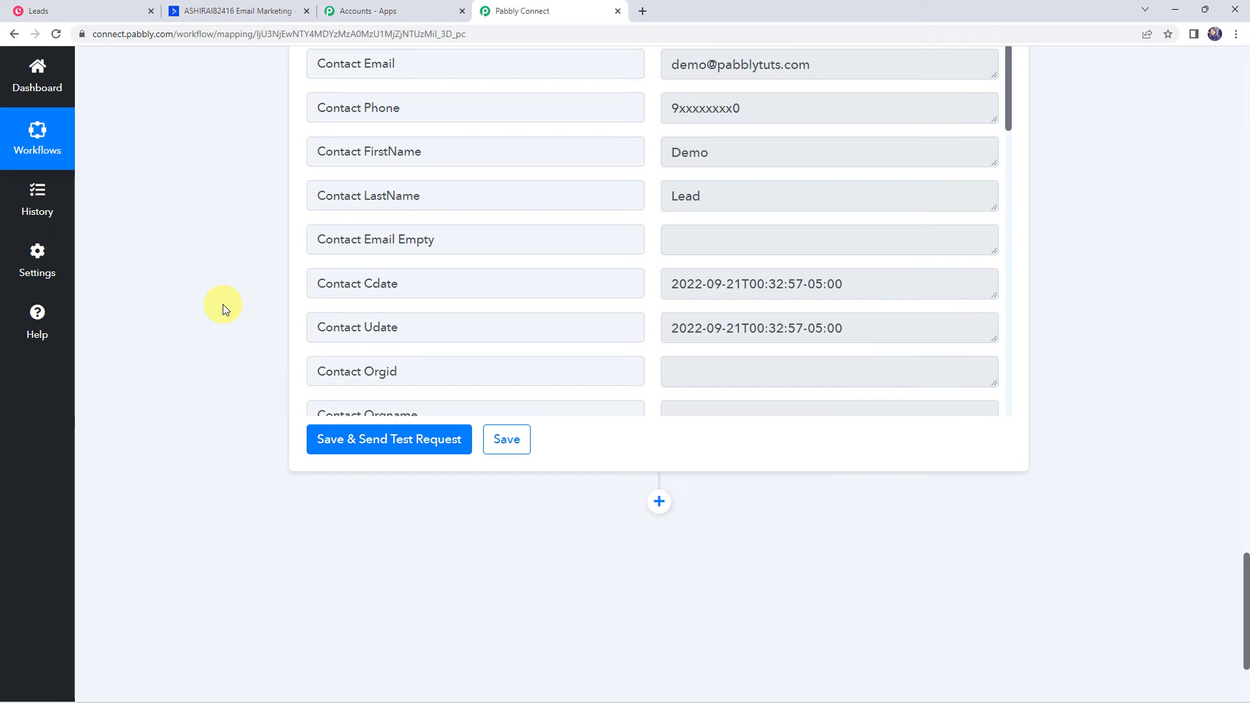
scroll(223, 304, up, 2)
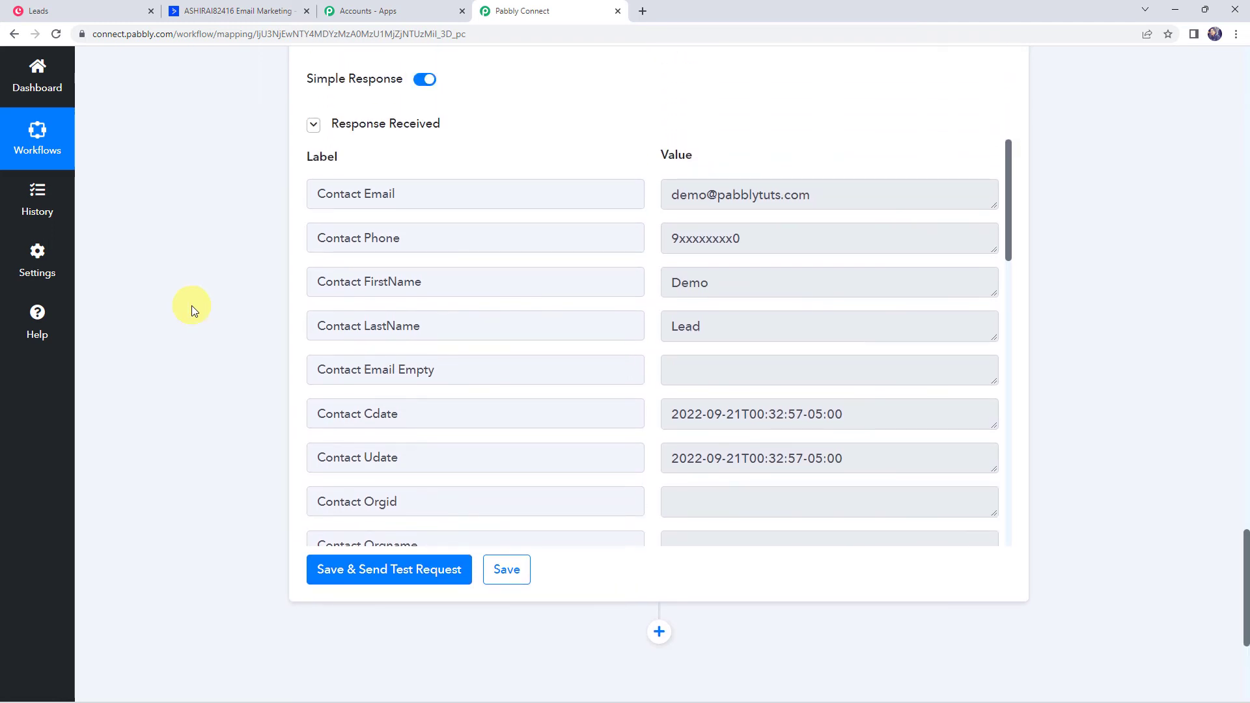
Start a new Copper lead with first name Dummy, last name Lead and company Pabbly
click(82, 9)
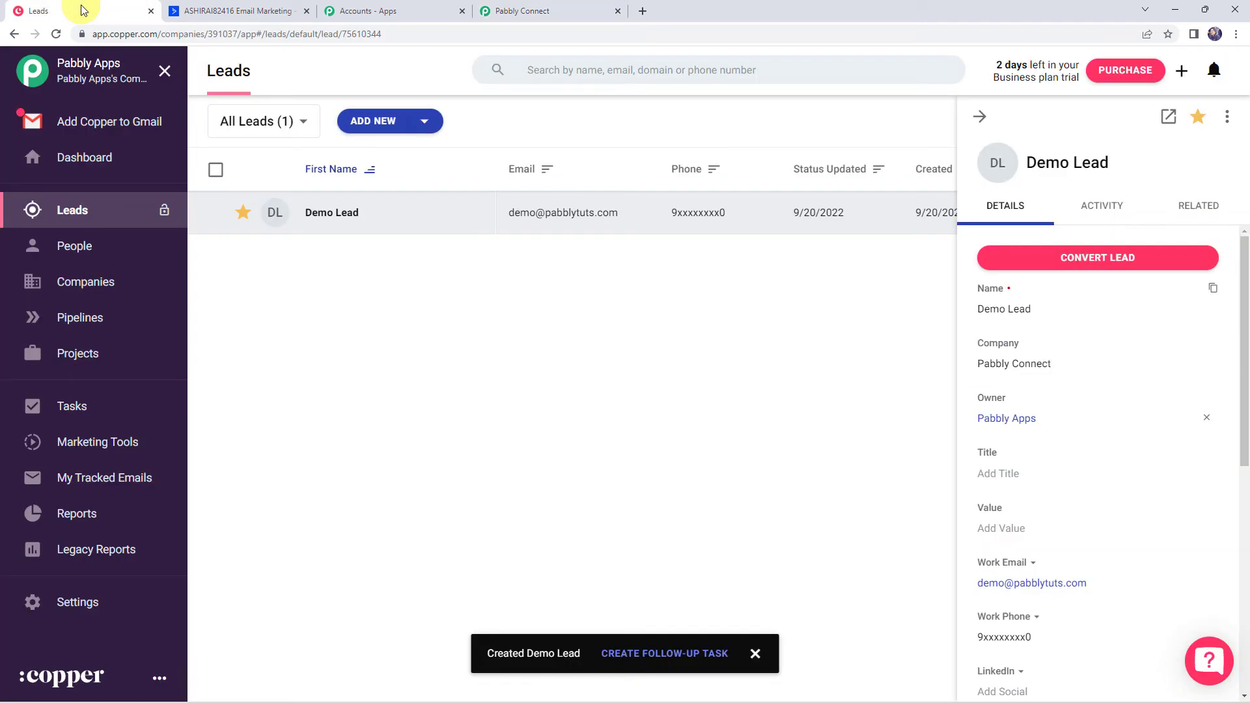
click(365, 122)
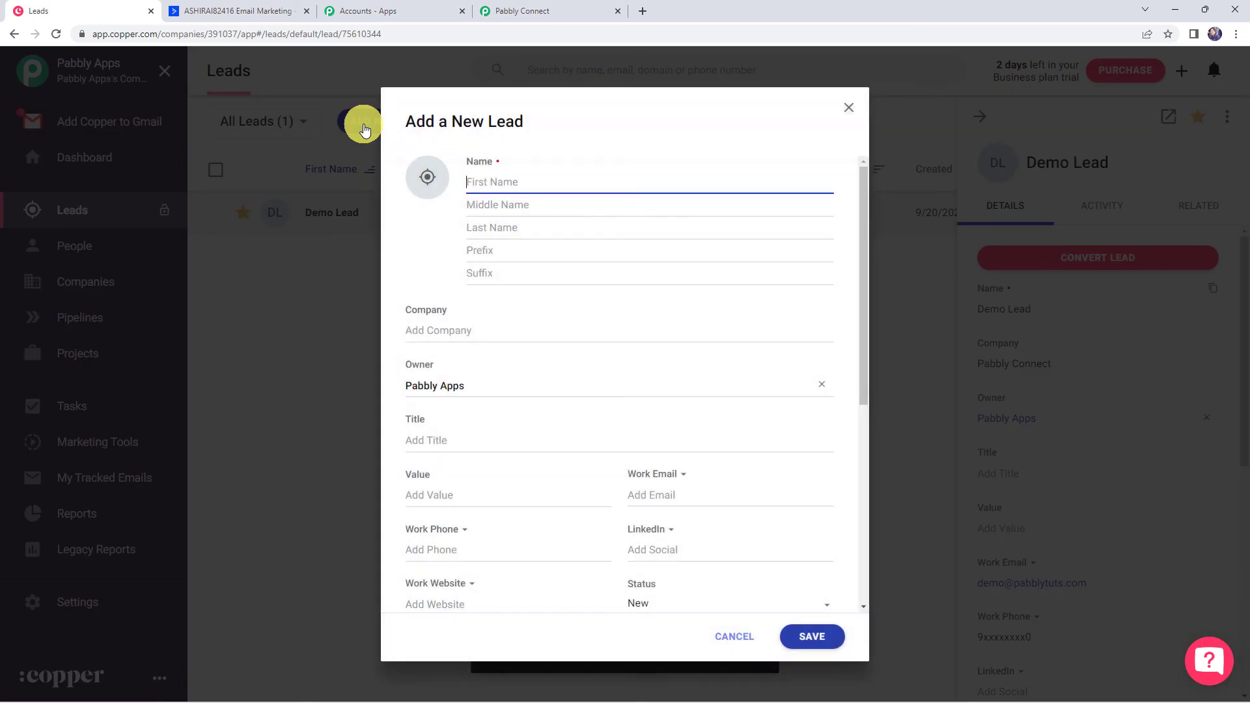
text(Dummy)
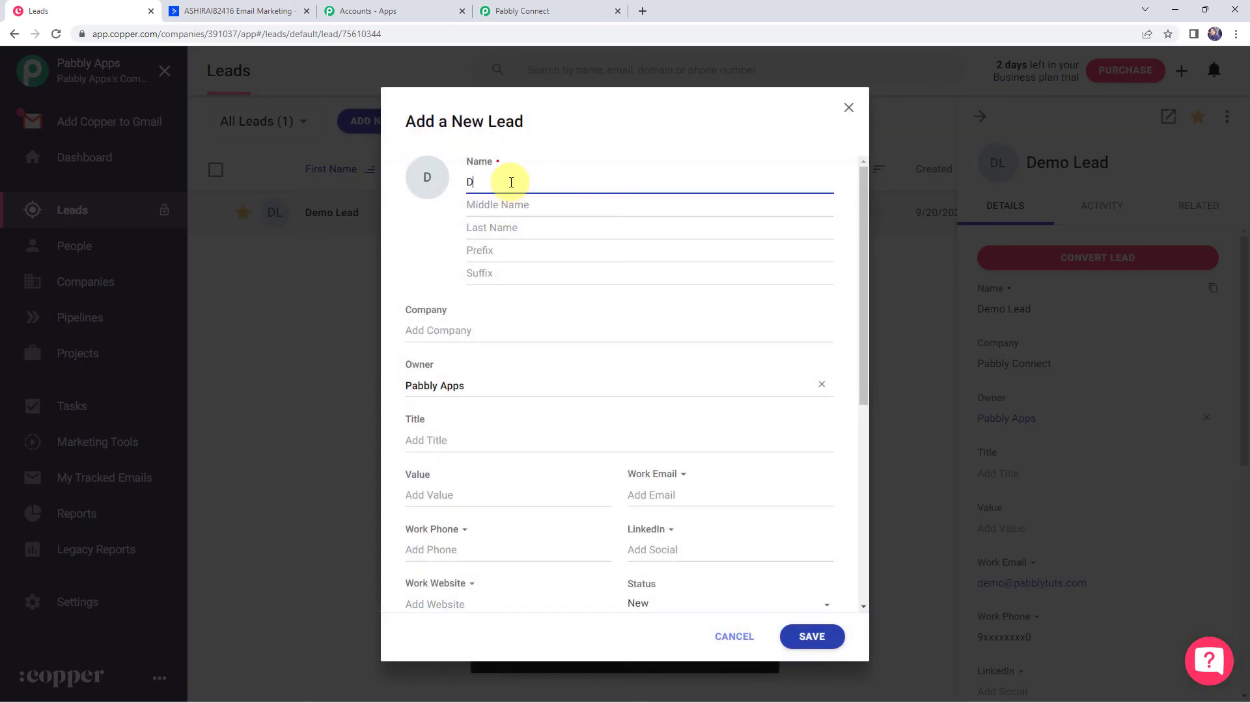
key(Tab)
key(Tab)
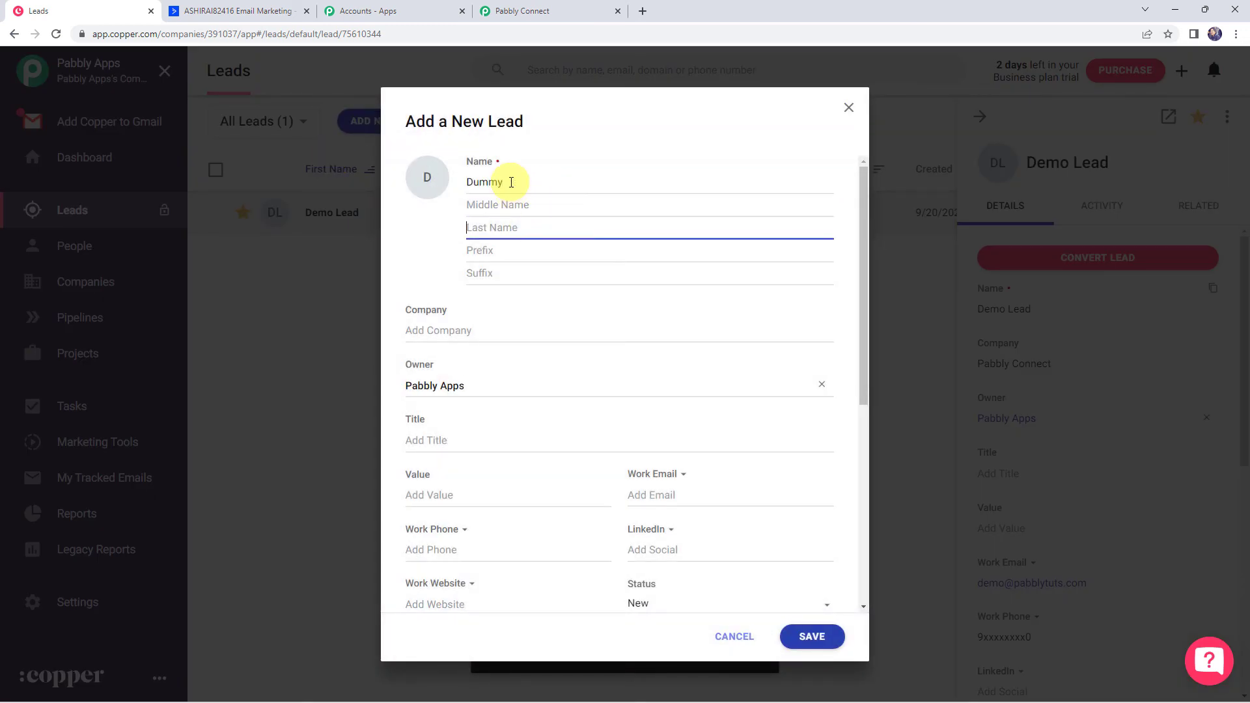
text(Lead)
click(437, 330)
text(Pabbly)
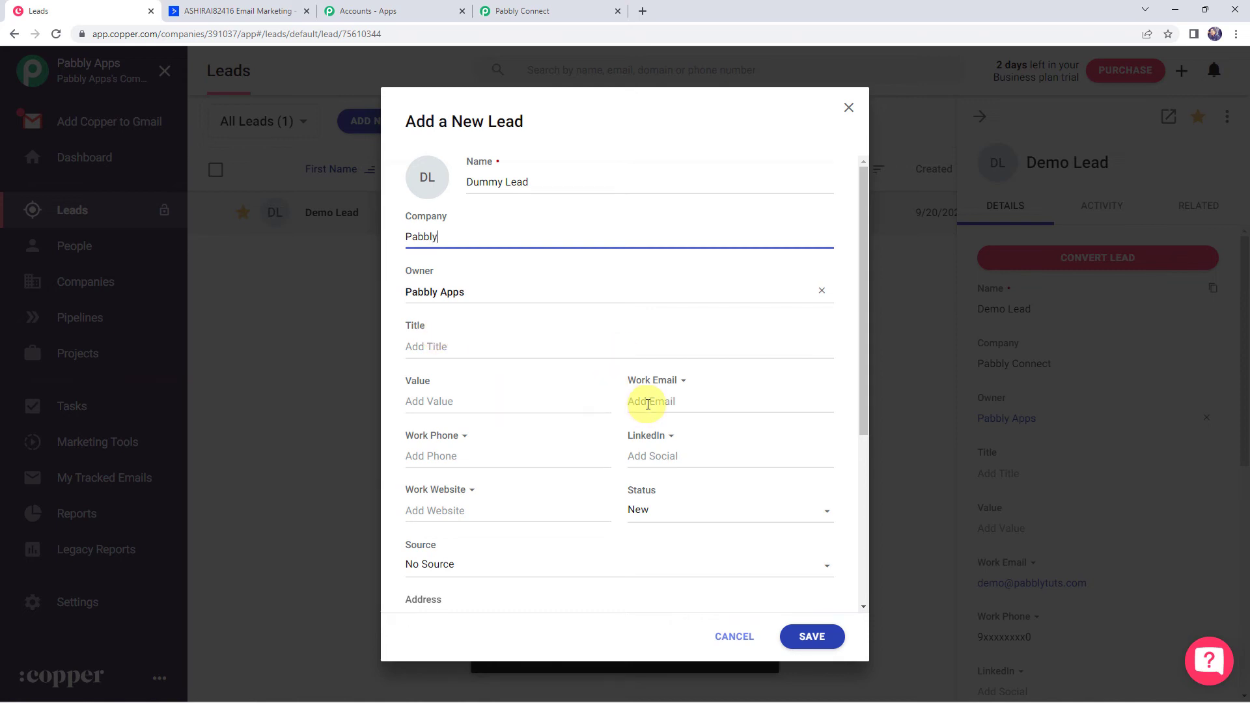
Enter the lead's work email and work phone, save it, and reload ActiveCampaign's contacts list
click(646, 403)
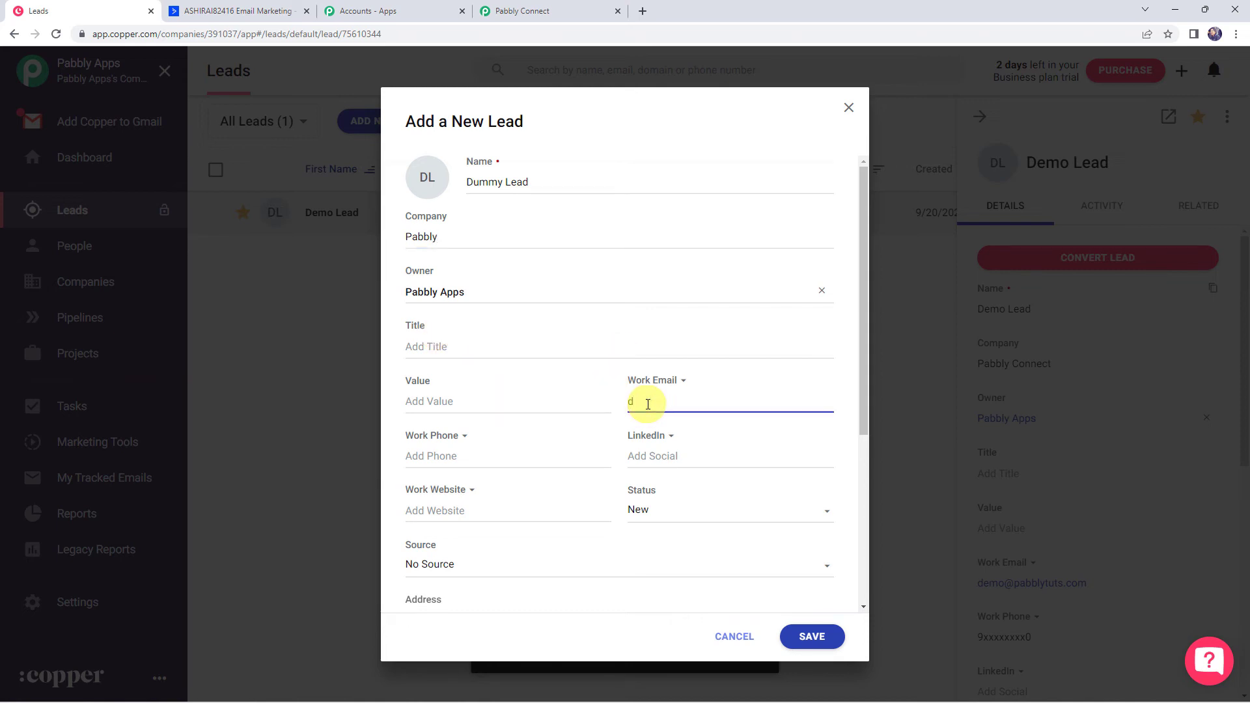
click(447, 465)
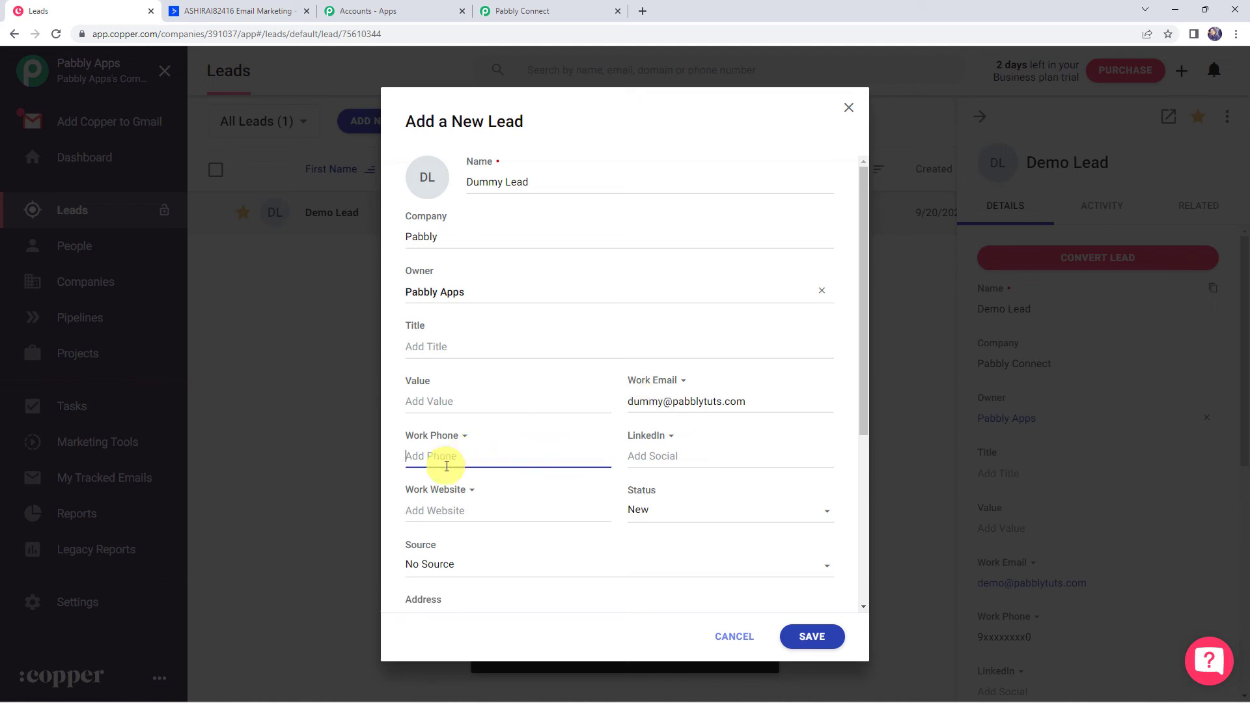
text(8xxxxxxxx2)
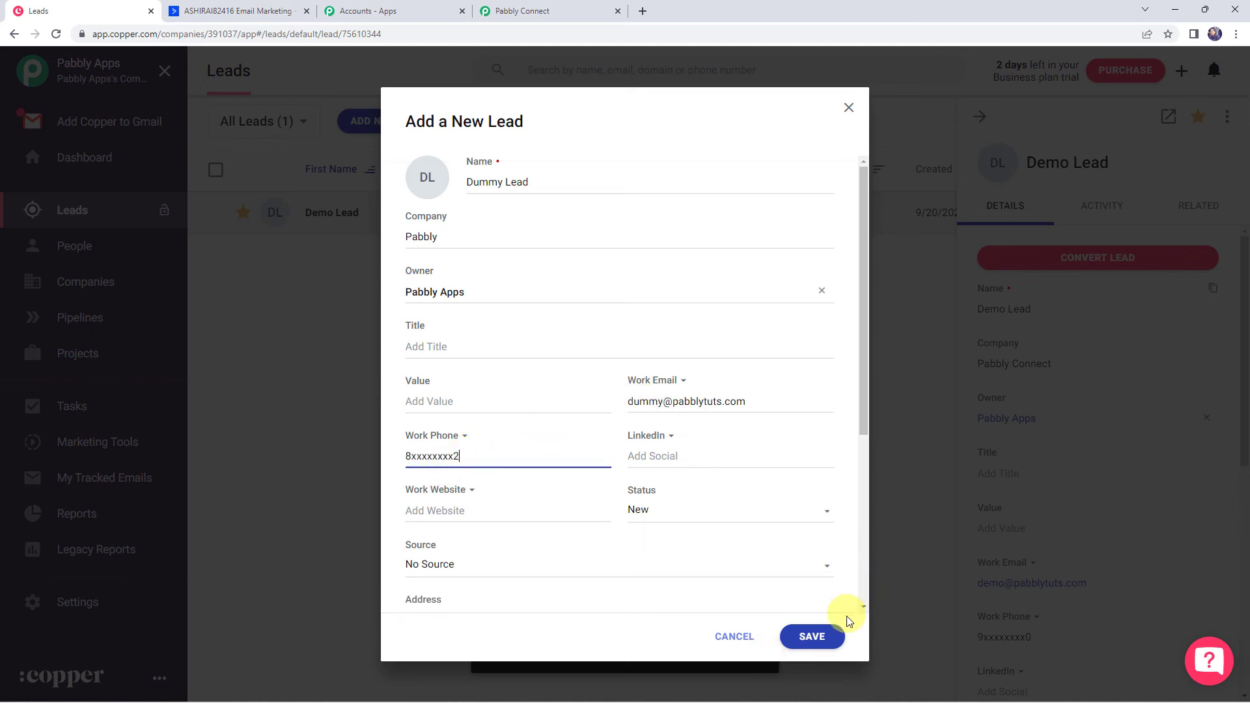
click(825, 636)
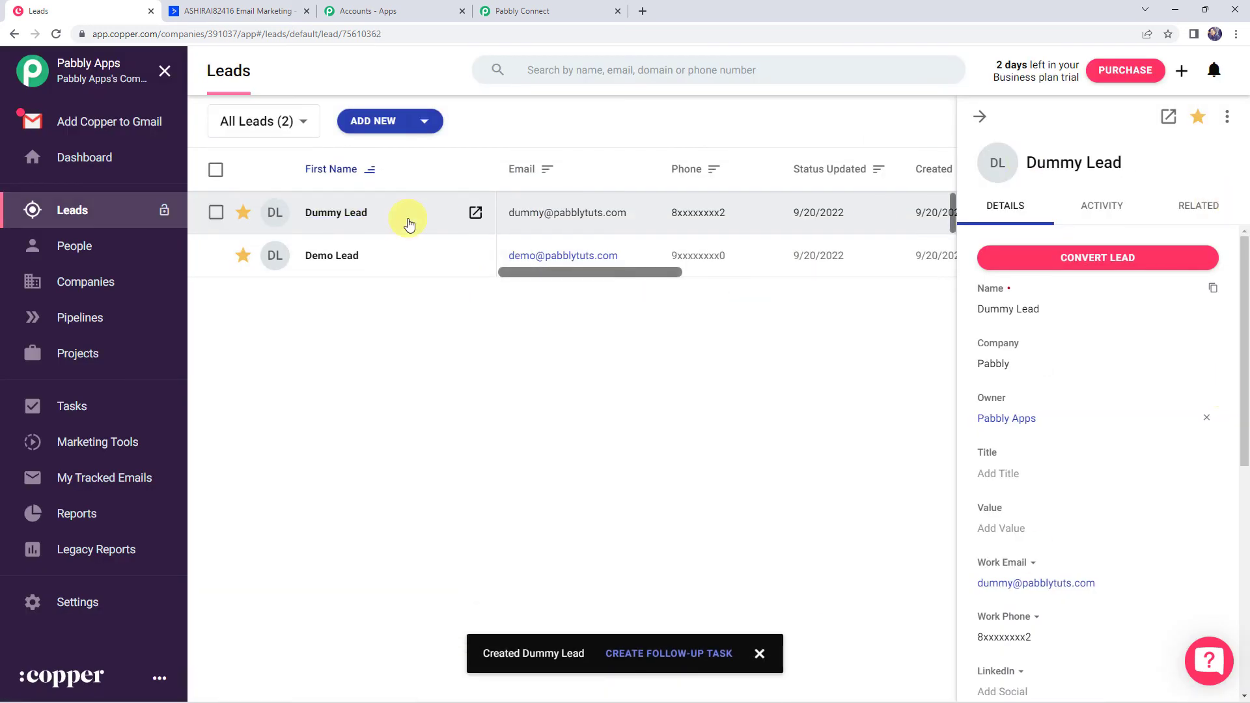
click(198, 9)
click(57, 34)
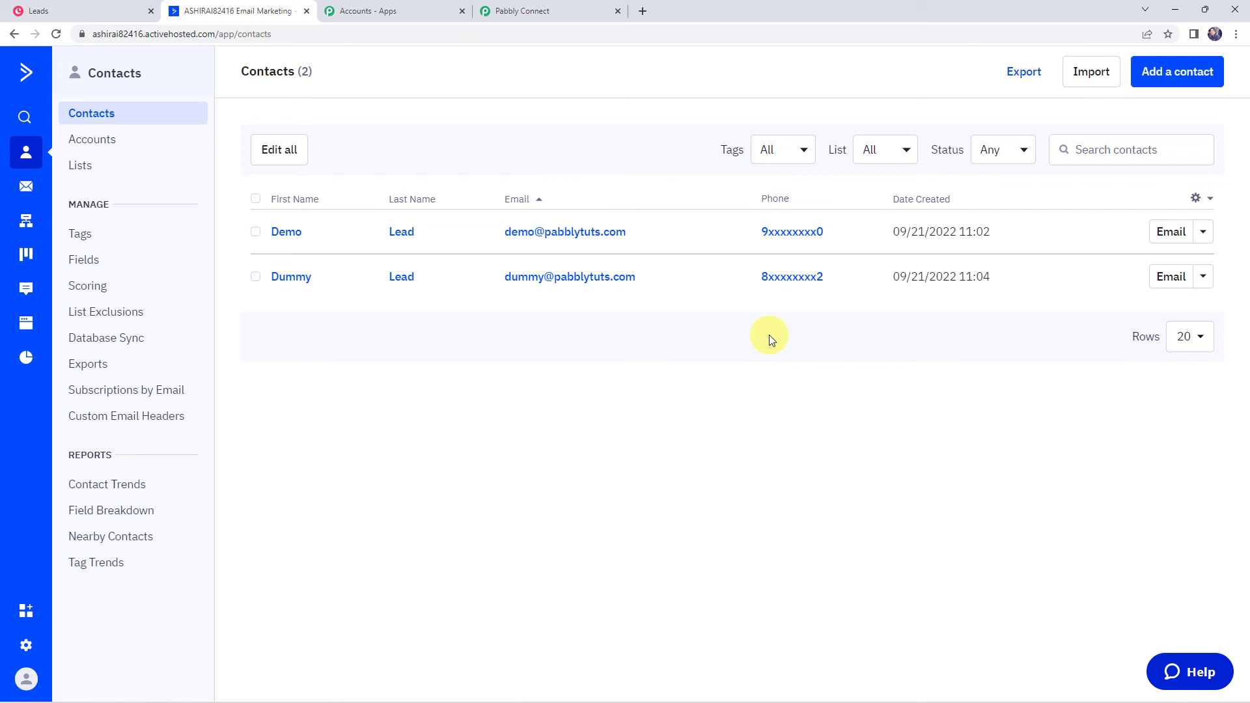
Return to the Pabbly Connect workflow tab
click(531, 11)
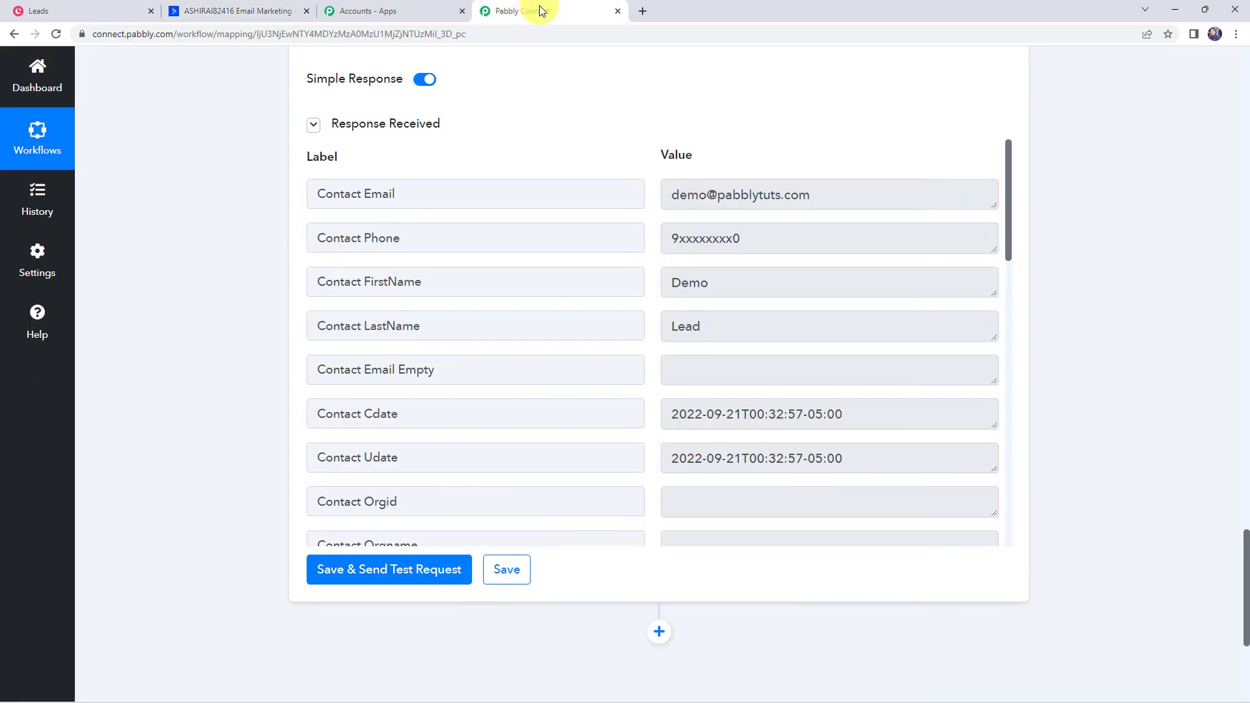